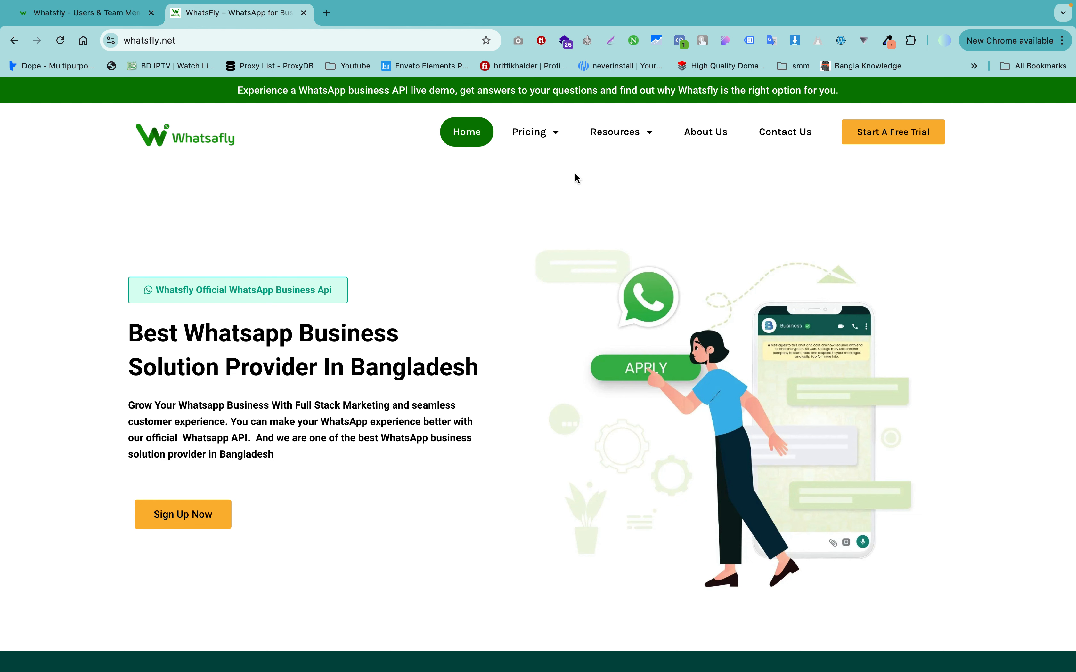
Step: Open ap.whatsfly.net in a new tab, log in with the saved credentials and dismiss the saved-password check
{"action": "left_click", "coordinate": [326, 13]}
{"action": "type", "text": "ap"}
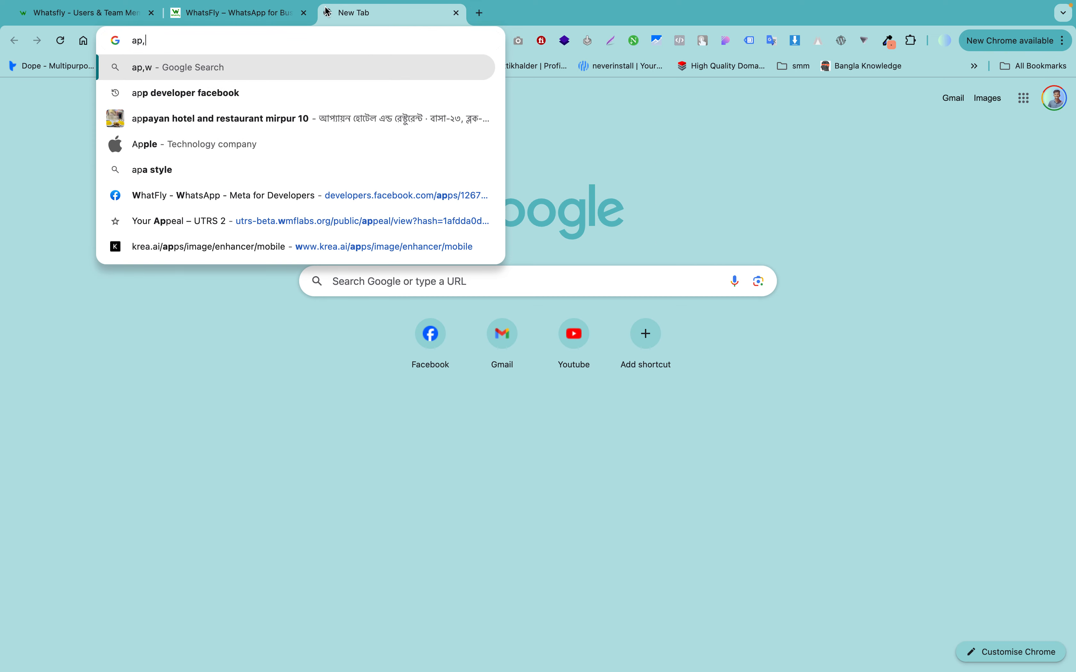
{"action": "type", "text": ".wh"}
{"action": "key", "text": "Return"}
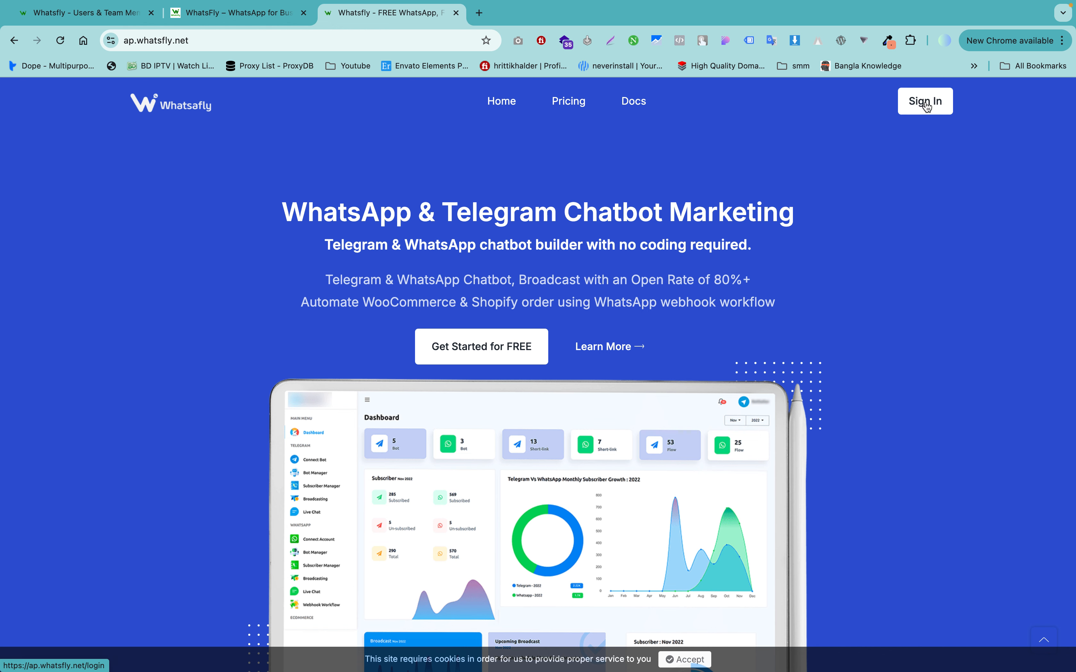
{"action": "left_click", "coordinate": [925, 106]}
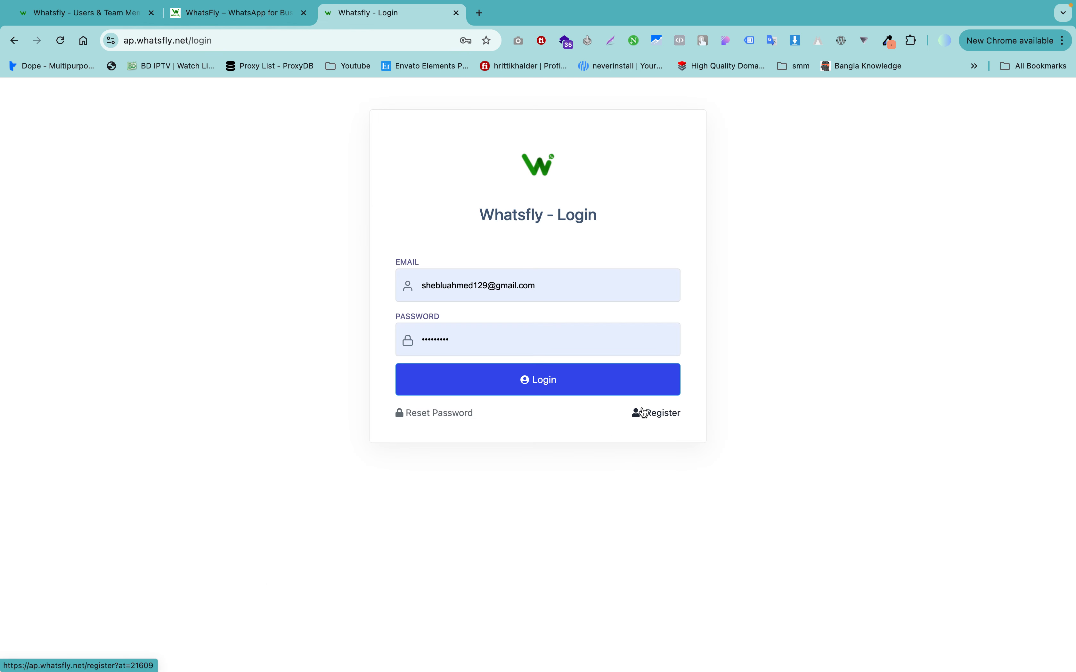
{"action": "left_click", "coordinate": [635, 380]}
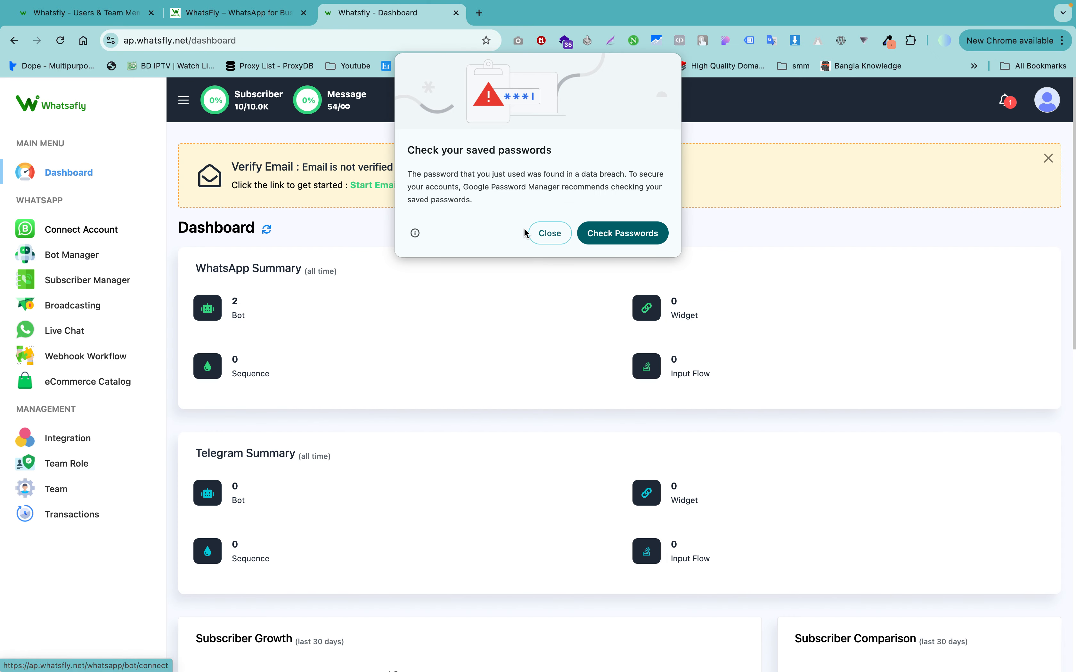
{"action": "left_click", "coordinate": [539, 234]}
Step: Open the Connect Account page and start the recommended WhatsApp Business connection without catalog permission
{"action": "left_click", "coordinate": [80, 236]}
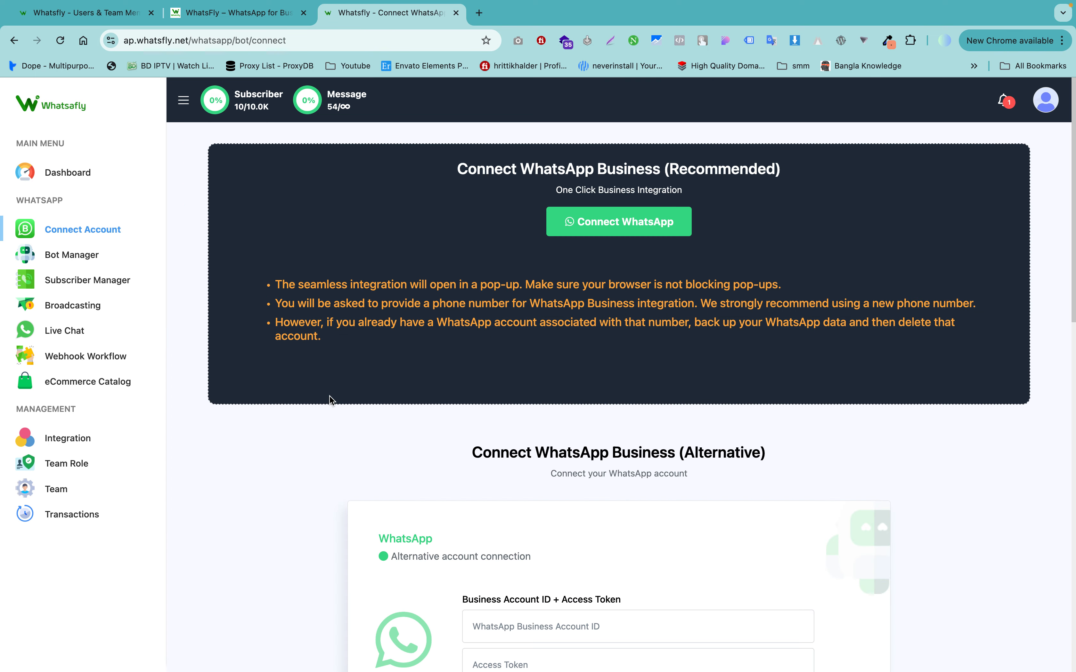
{"action": "scroll", "coordinate": [329, 395], "scroll_direction": "down", "scroll_amount": 4}
{"action": "scroll", "coordinate": [330, 395], "scroll_direction": "up", "scroll_amount": 4}
{"action": "scroll", "coordinate": [365, 438], "scroll_direction": "down", "scroll_amount": 1}
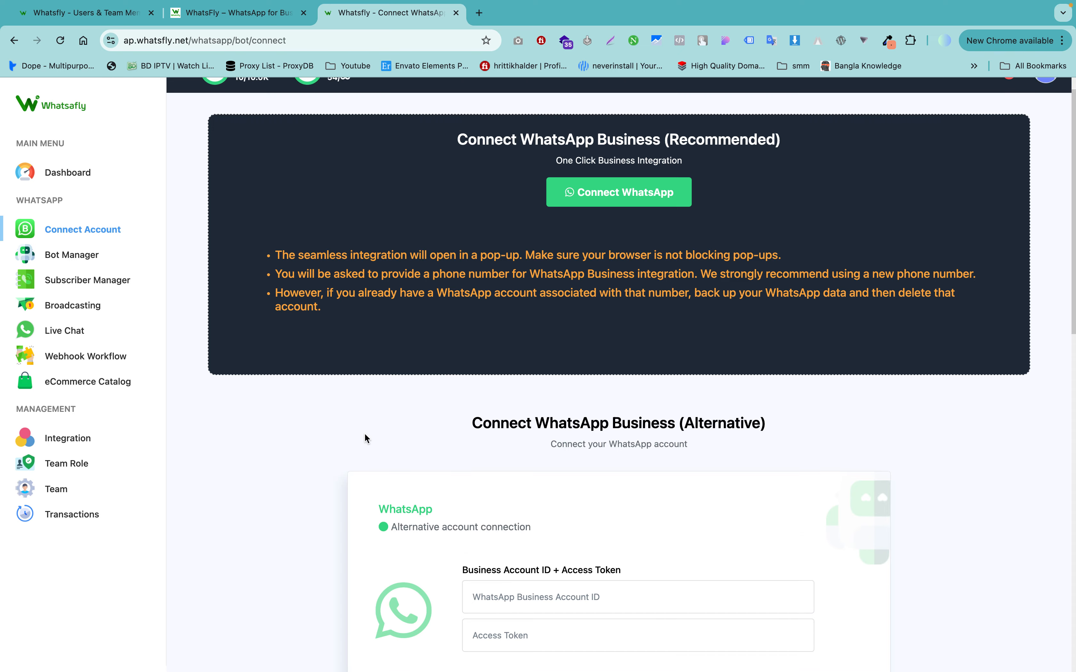
{"action": "scroll", "coordinate": [365, 438], "scroll_direction": "up", "scroll_amount": 1}
{"action": "scroll", "coordinate": [434, 511], "scroll_direction": "down", "scroll_amount": 4}
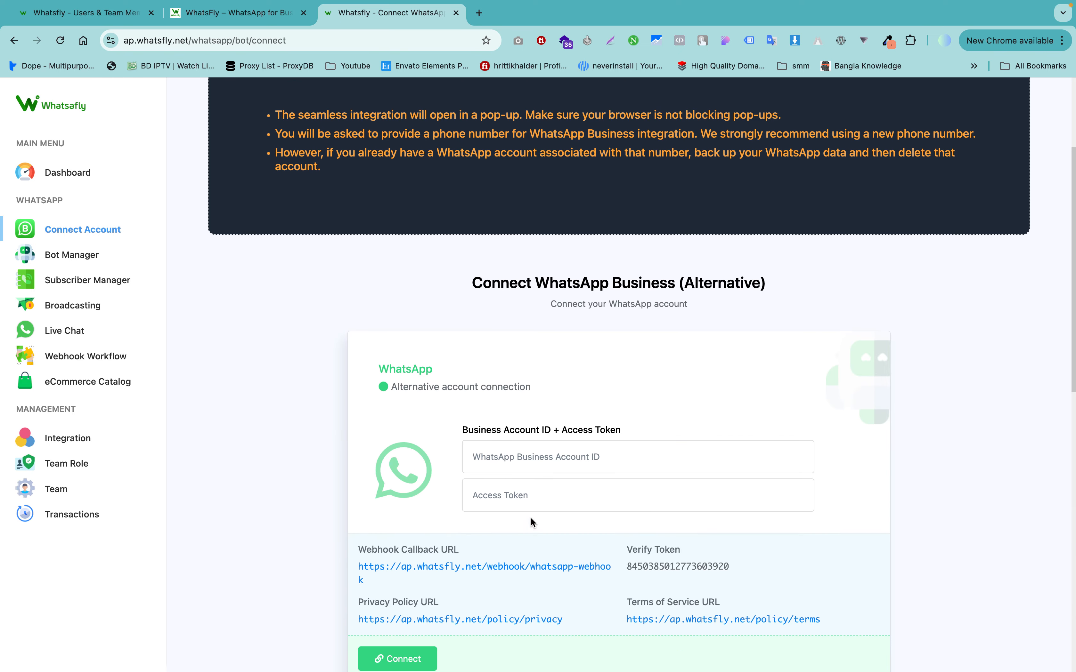
{"action": "scroll", "coordinate": [471, 608], "scroll_direction": "down", "scroll_amount": 5}
{"action": "scroll", "coordinate": [471, 608], "scroll_direction": "down", "scroll_amount": 4}
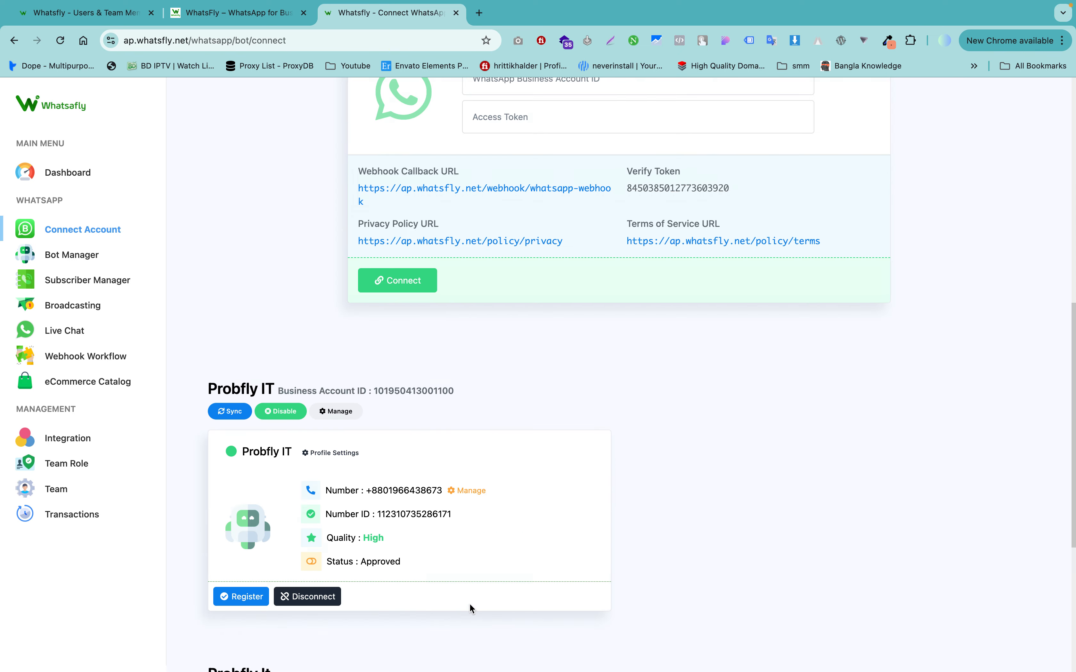
{"action": "scroll", "coordinate": [550, 428], "scroll_direction": "up", "scroll_amount": 12}
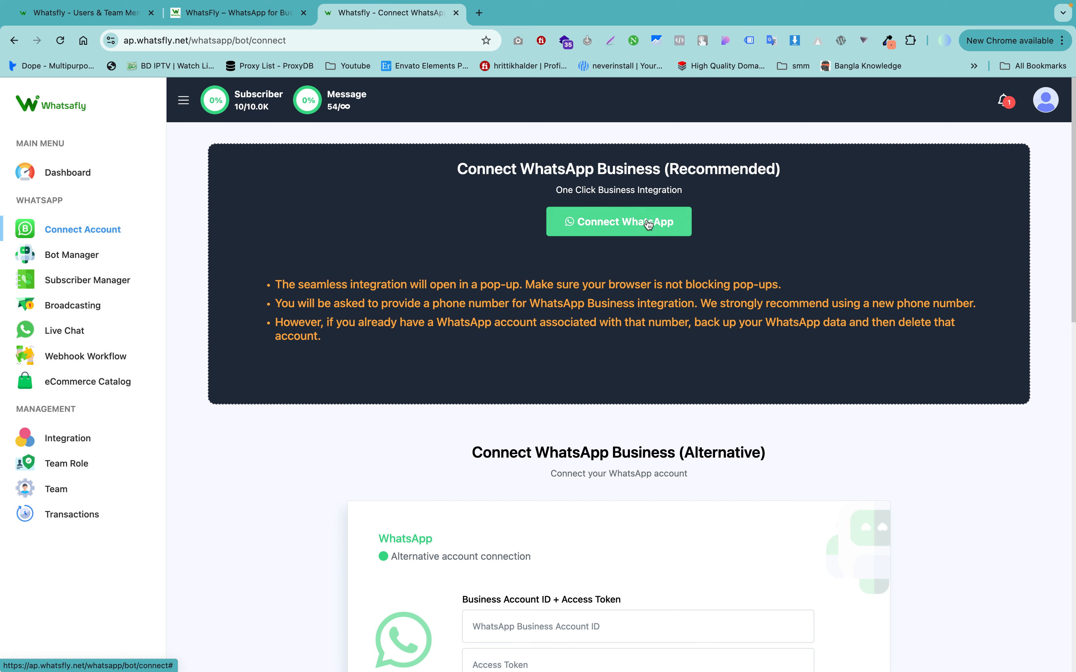
{"action": "left_click", "coordinate": [648, 225]}
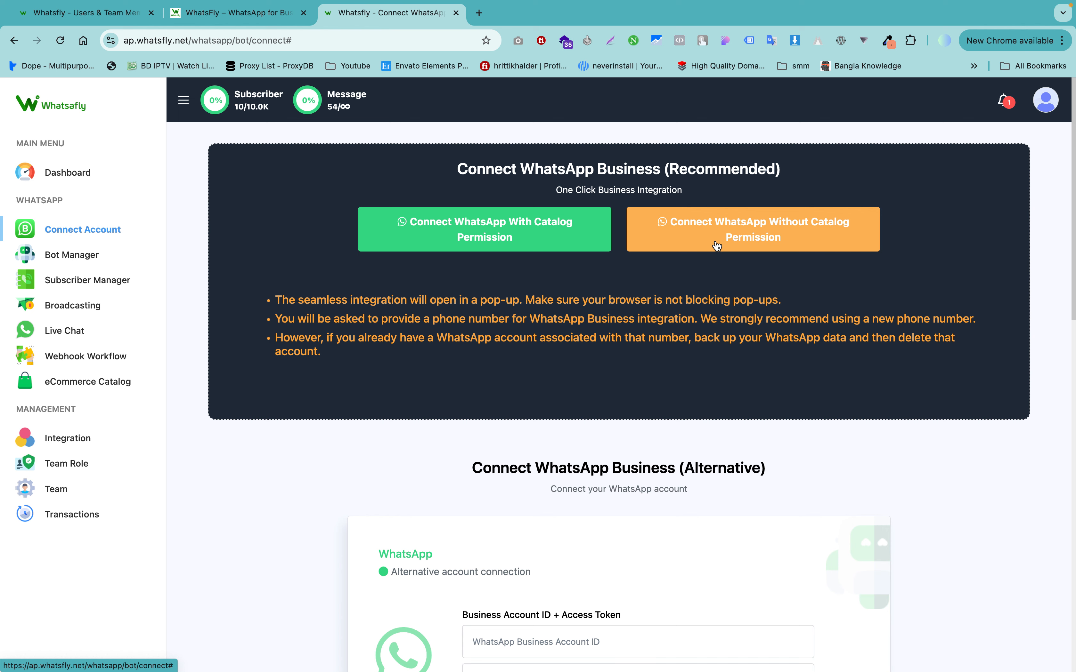
{"action": "left_click", "coordinate": [717, 246]}
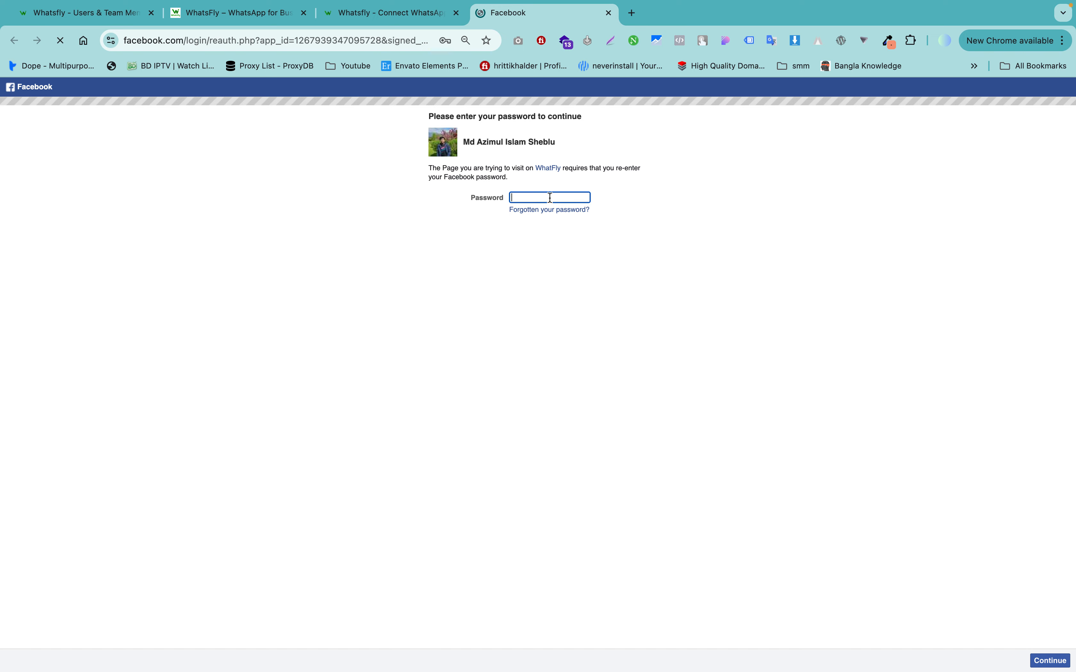
Step: Fill in the Facebook password from a saved login and continue as the current account into the WhatsApp Business setup
{"action": "left_click", "coordinate": [550, 198]}
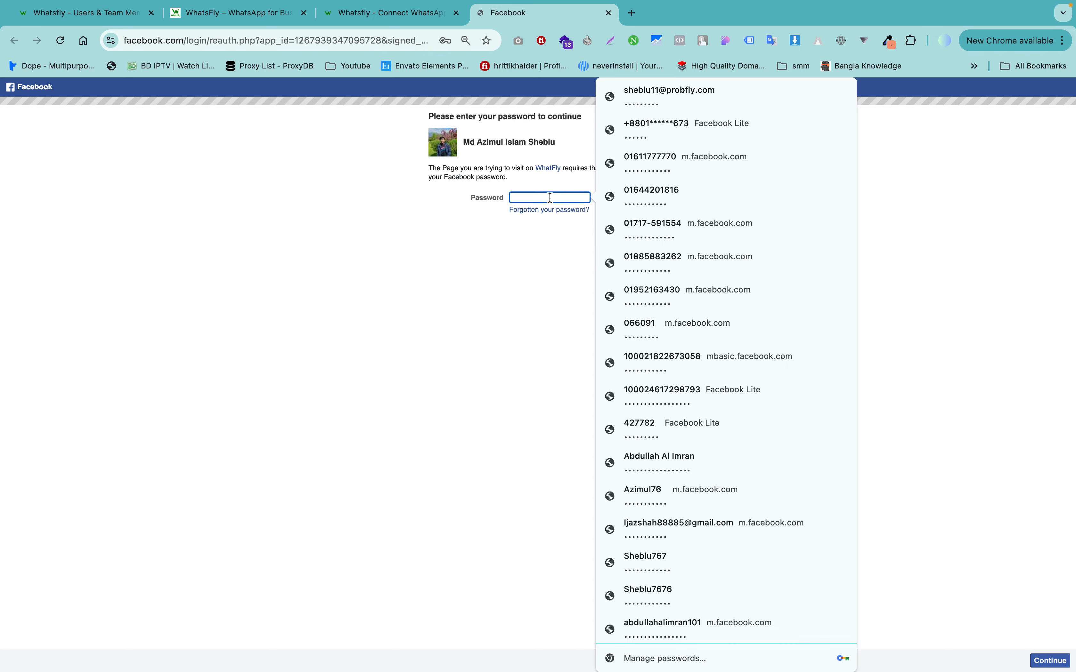
{"action": "left_click", "coordinate": [669, 107]}
{"action": "left_click", "coordinate": [1043, 659]}
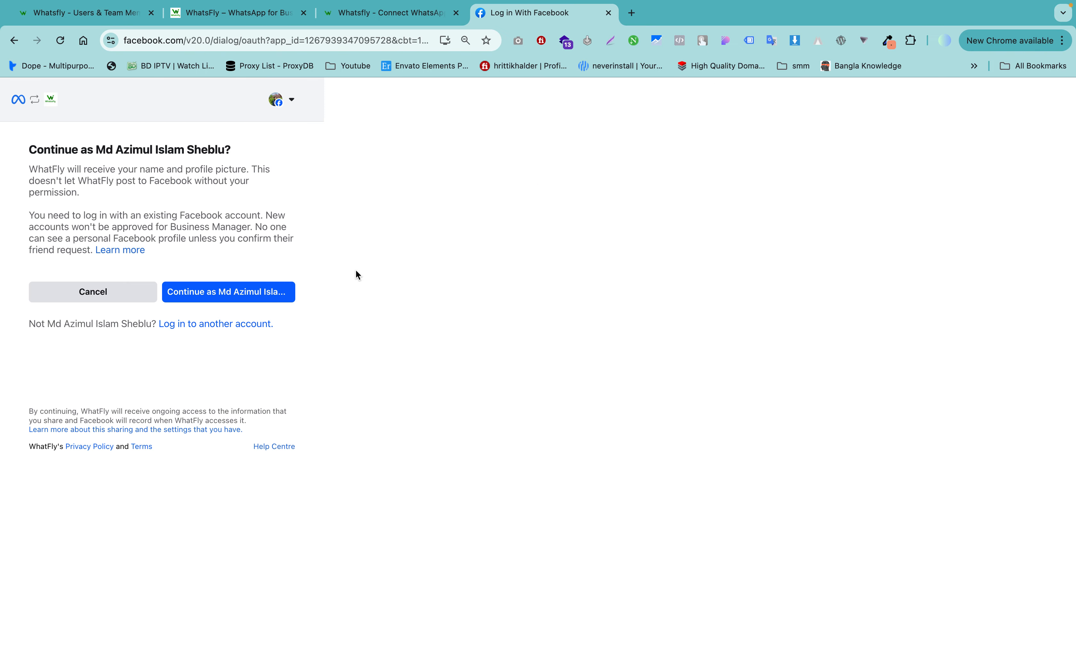
{"action": "left_click", "coordinate": [259, 290]}
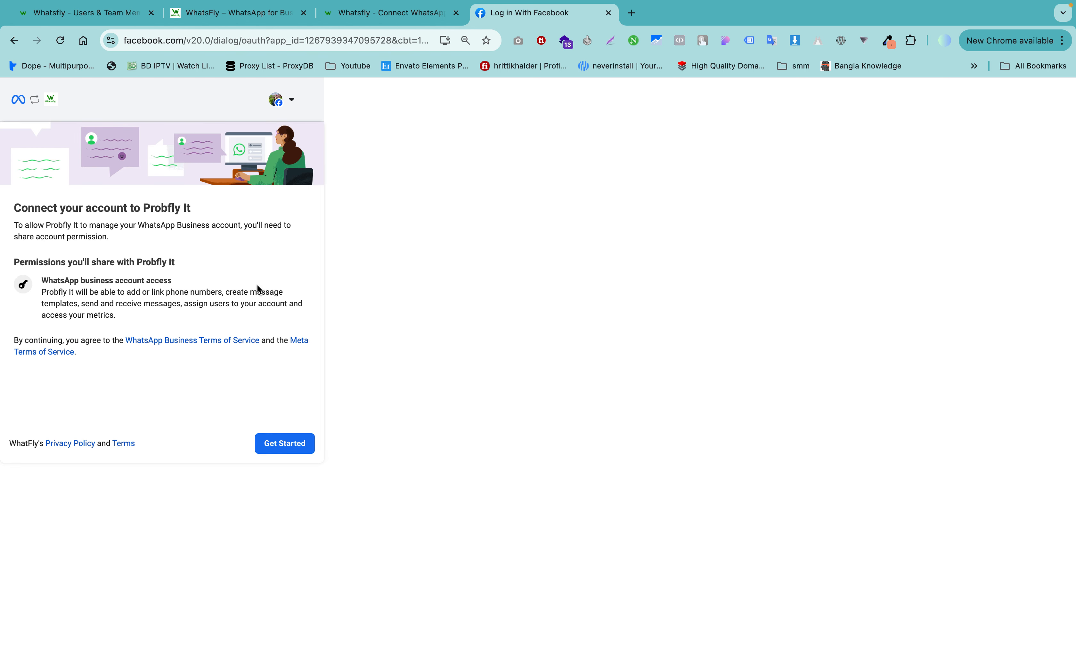
{"action": "left_click", "coordinate": [292, 447]}
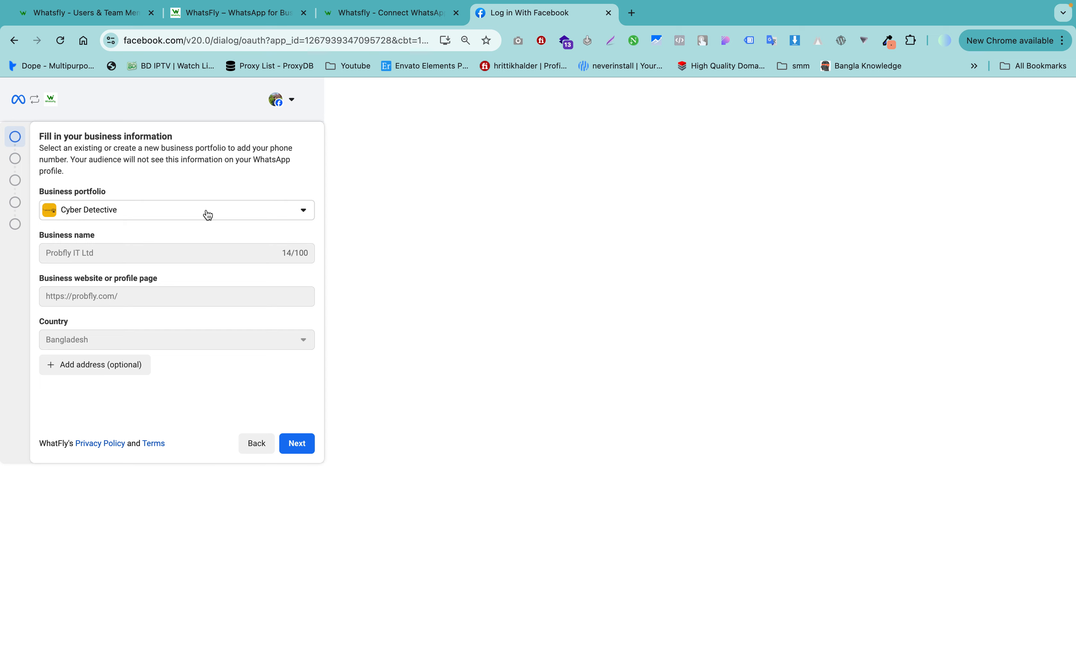
Step: Check the available business portfolios and submit the business information with the Cyber Detective portfolio
{"action": "left_click", "coordinate": [292, 449]}
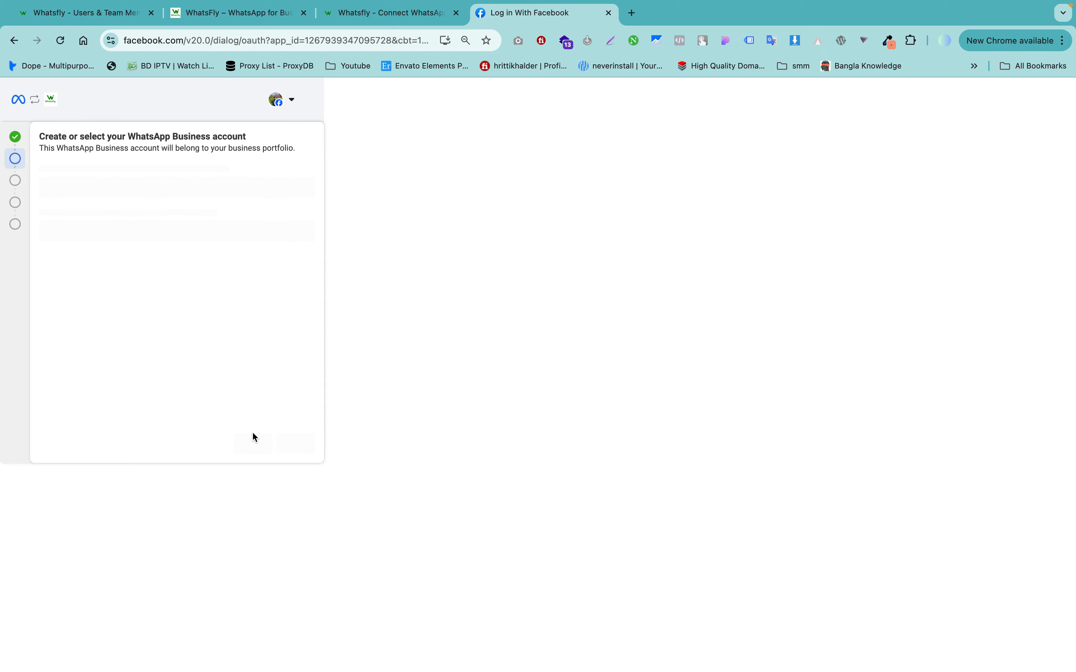
{"action": "left_click", "coordinate": [256, 445]}
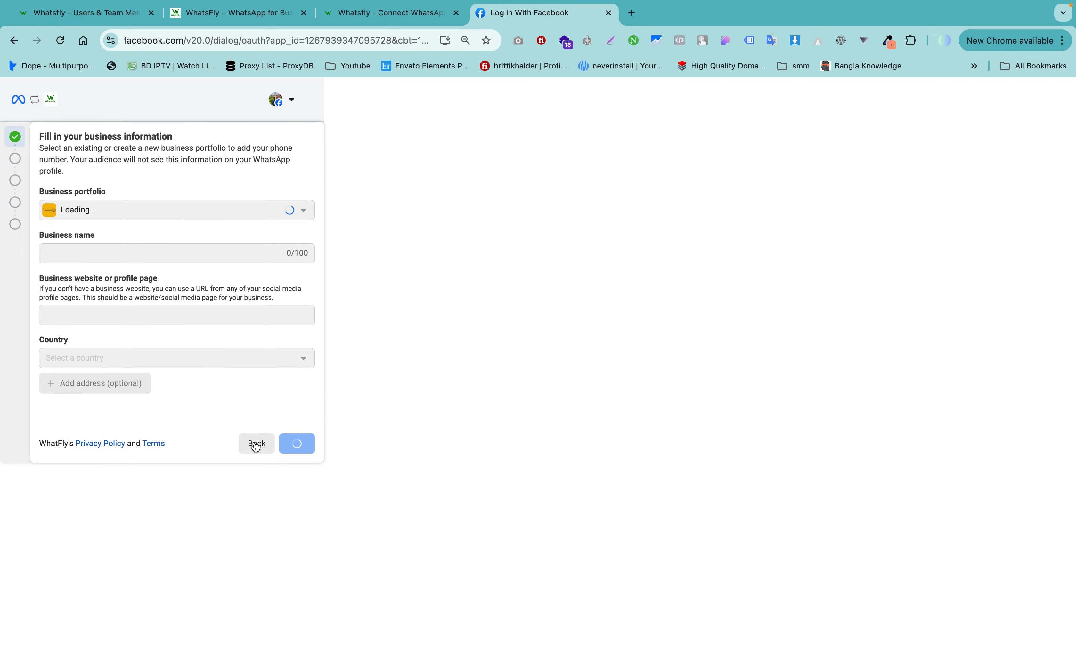
{"action": "left_click", "coordinate": [268, 214]}
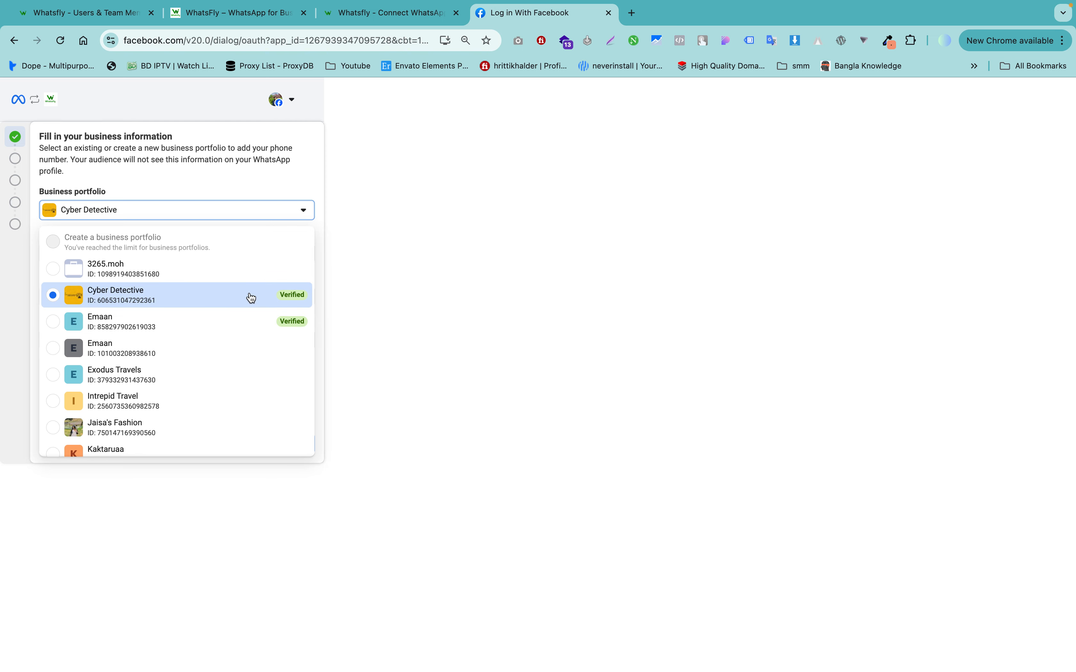
{"action": "scroll", "coordinate": [258, 290], "scroll_direction": "down", "scroll_amount": 2}
{"action": "left_click", "coordinate": [377, 281]}
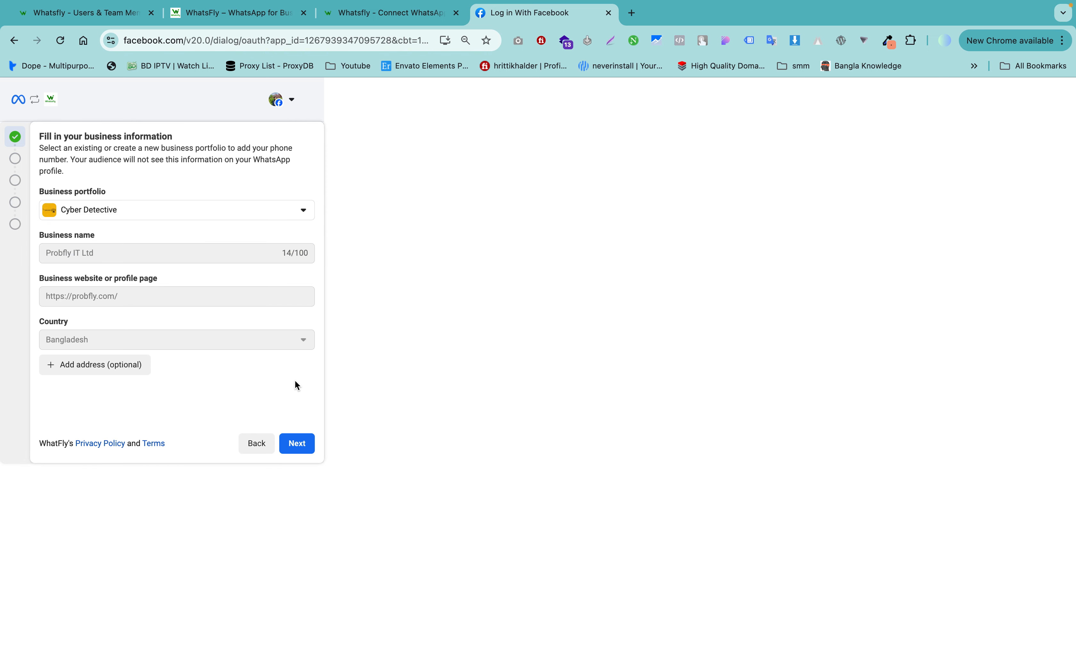
{"action": "left_click", "coordinate": [296, 444]}
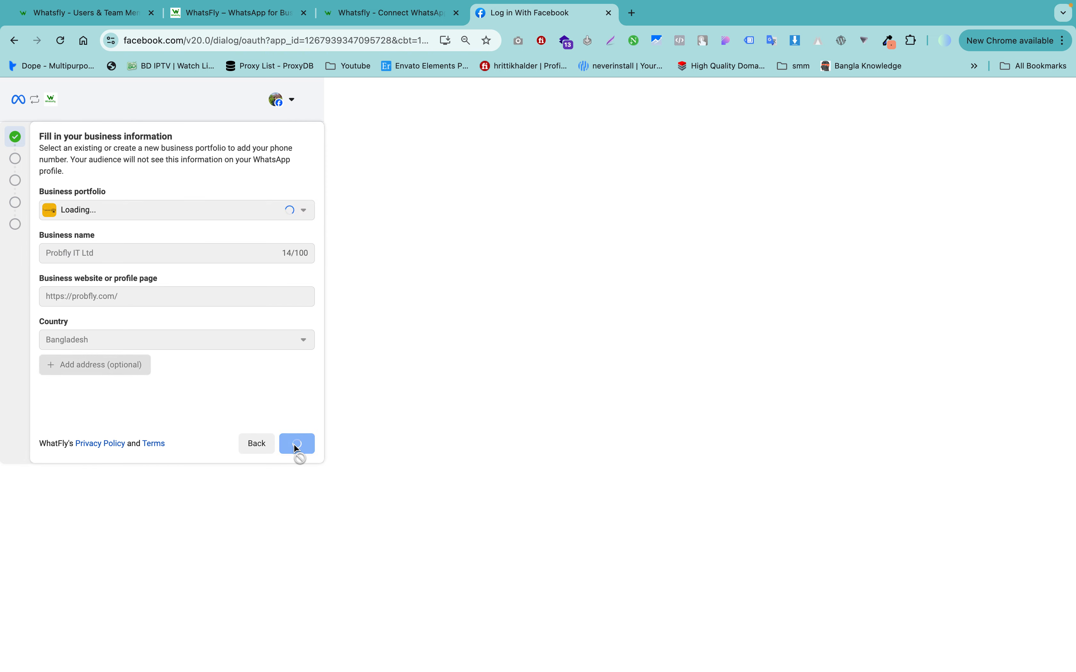
Step: Choose to create a new WhatsApp Business account and continue to the business profile form
{"action": "left_click", "coordinate": [208, 197]}
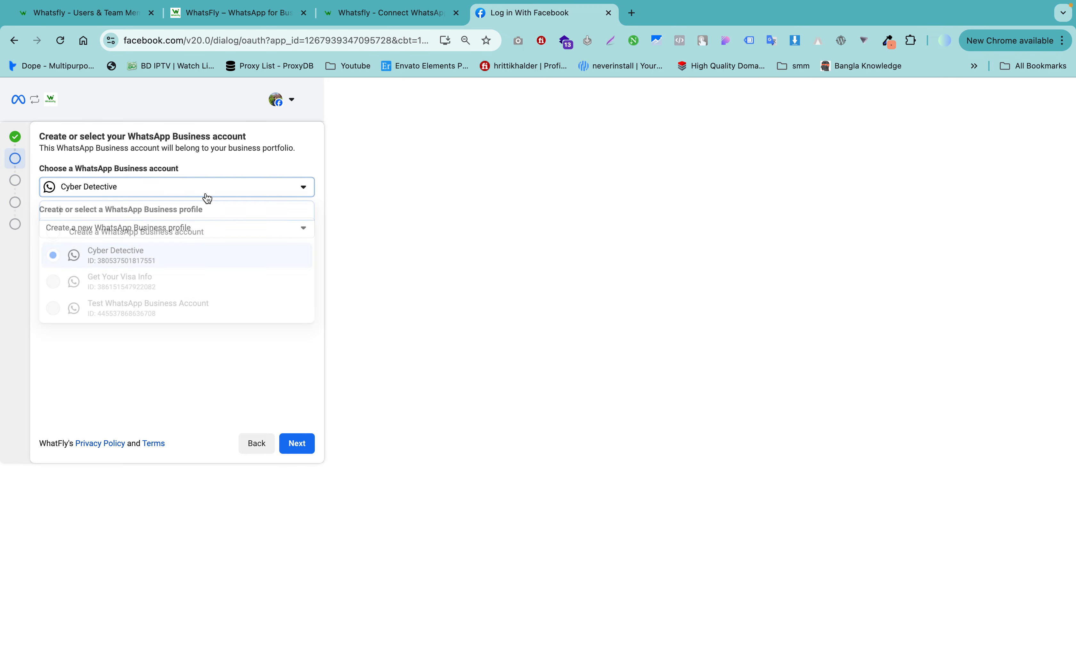
{"action": "left_click", "coordinate": [205, 196]}
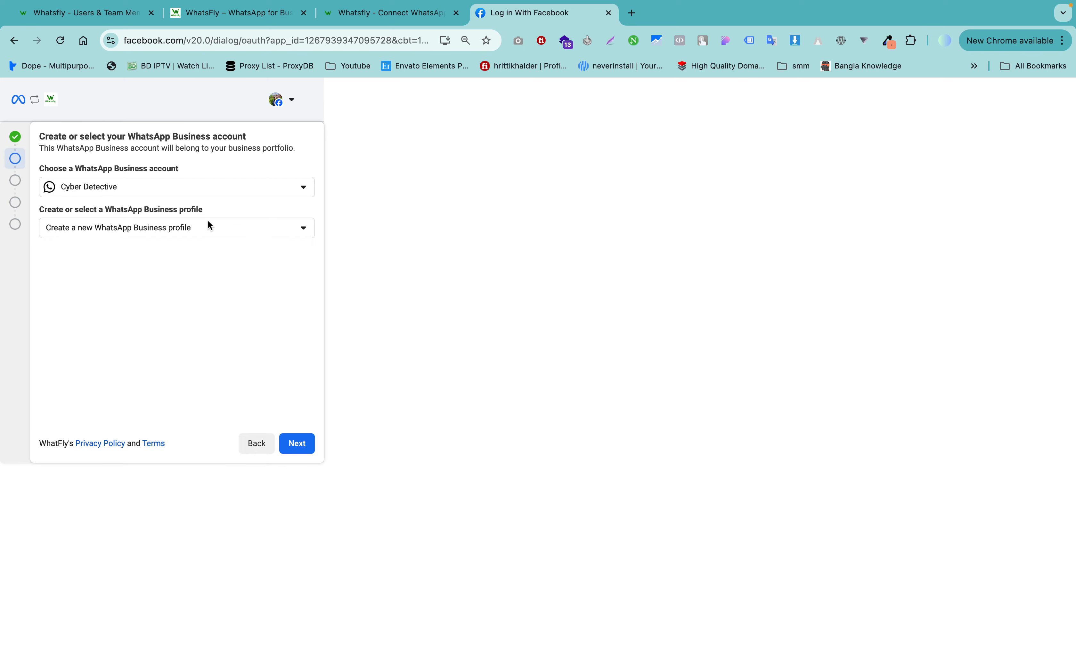
{"action": "left_click", "coordinate": [228, 182]}
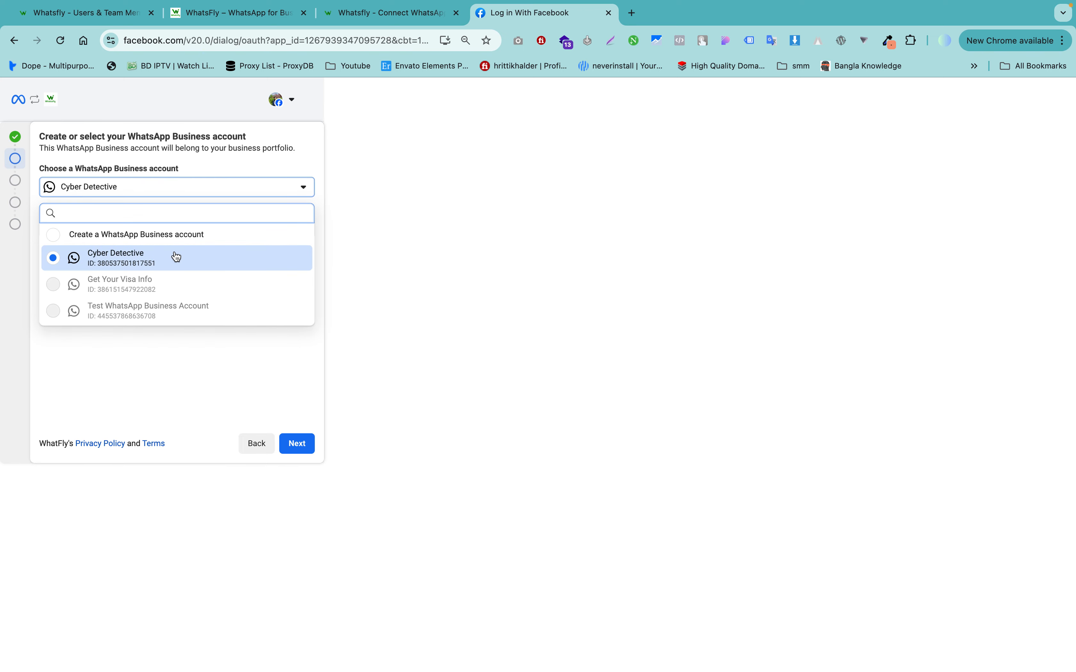
{"action": "left_click", "coordinate": [196, 235]}
{"action": "left_click", "coordinate": [300, 442]}
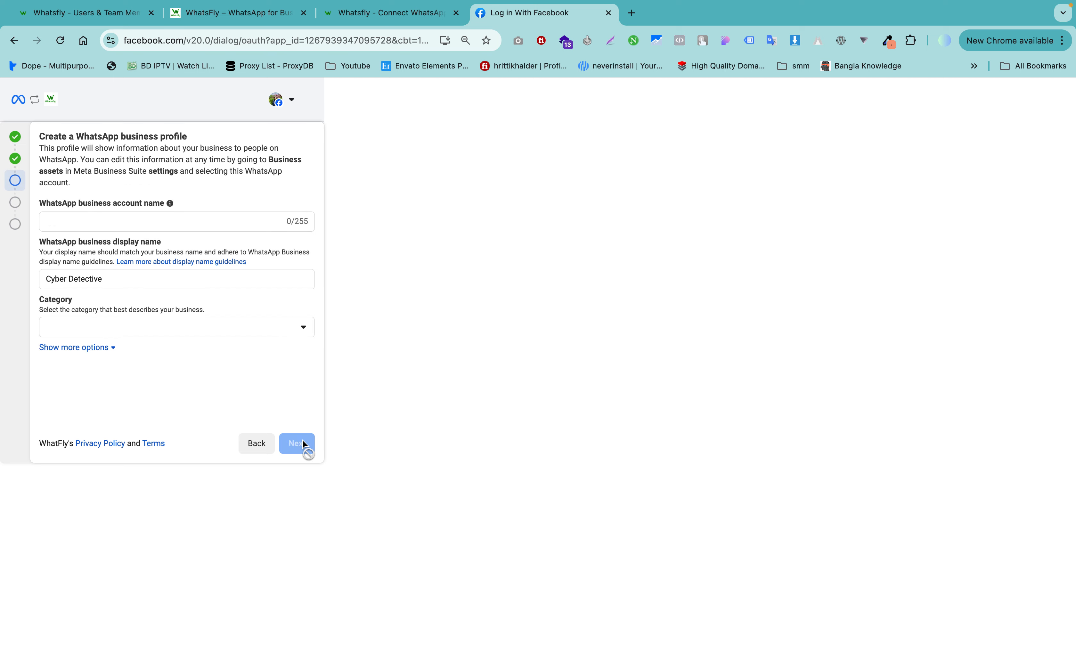
Step: Set both the WhatsApp business account name and the display name to "Probfly IT Sale"
{"action": "left_click", "coordinate": [199, 219]}
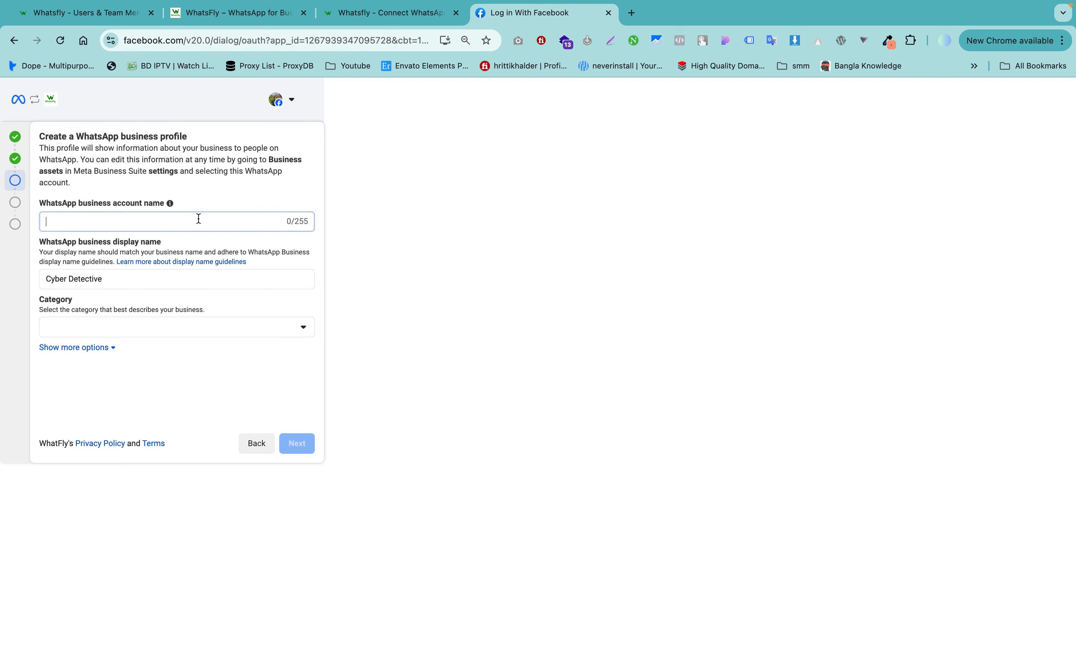
{"action": "type", "text": "Probfly "}
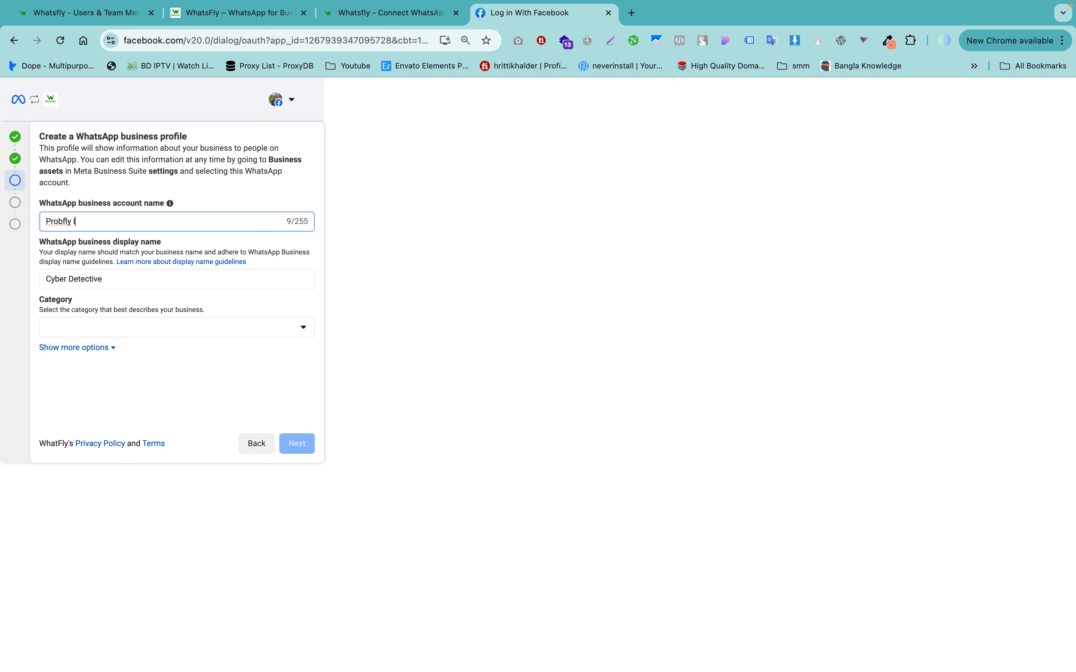
{"action": "type", "text": "IT Sale"}
{"action": "left_click", "coordinate": [183, 281]}
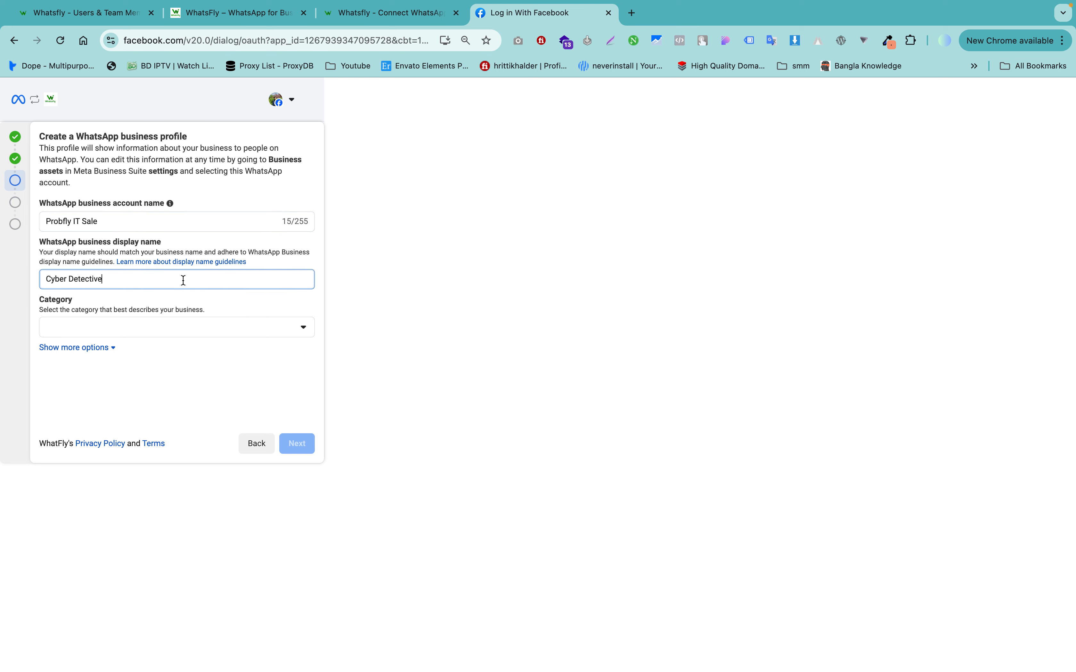
{"action": "triple_click", "coordinate": [145, 225]}
{"action": "key", "text": "ctrl+c"}
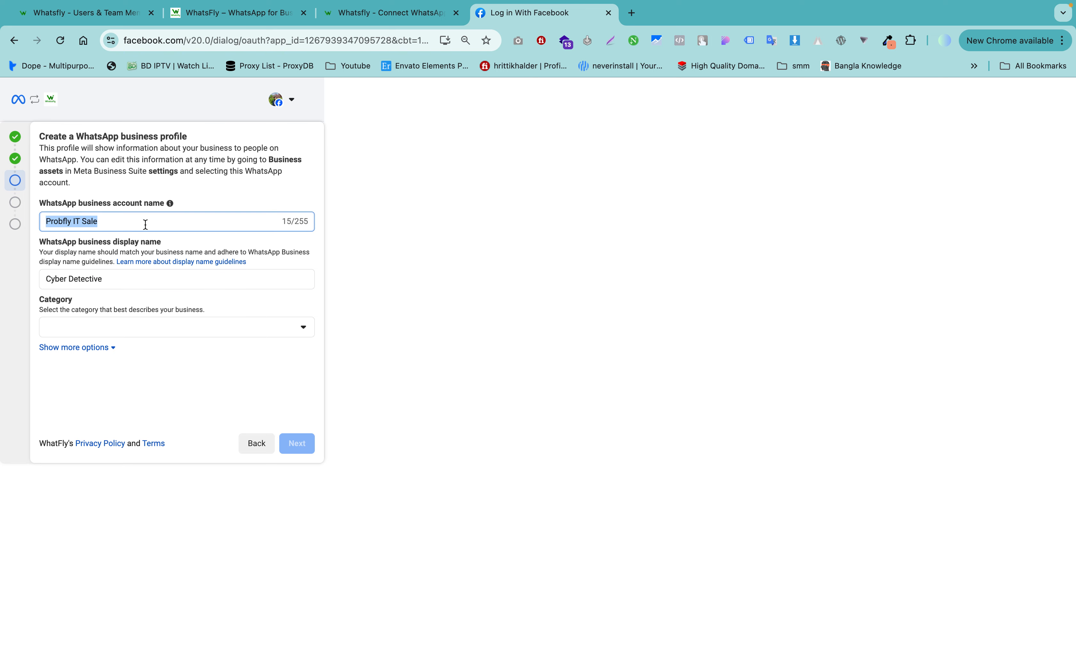
{"action": "triple_click", "coordinate": [155, 279]}
{"action": "key", "text": "ctrl+v"}
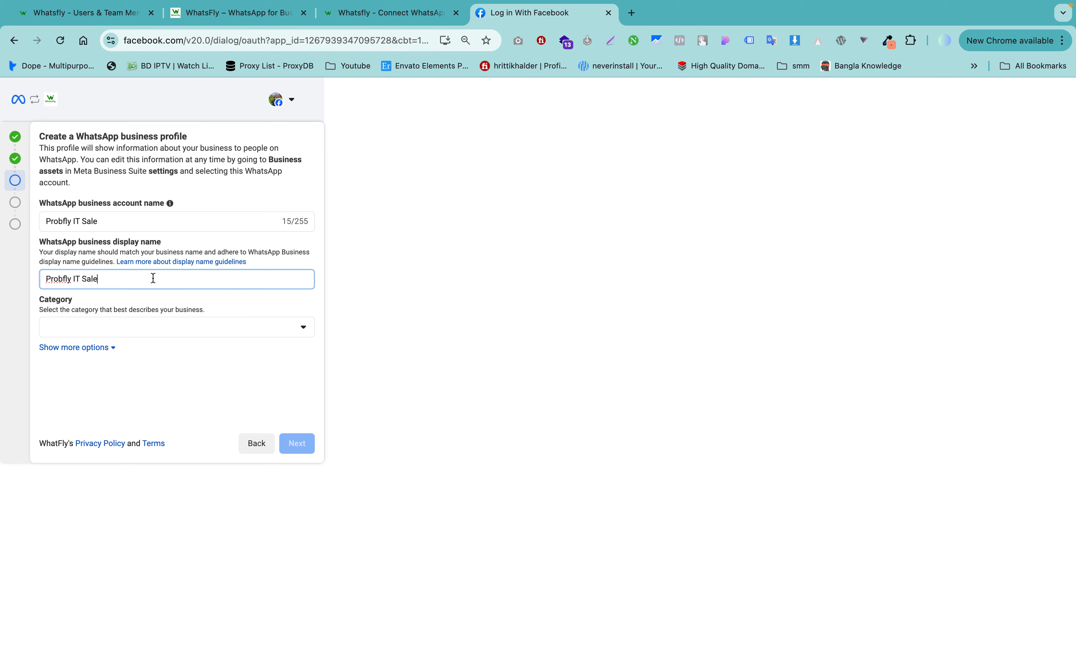
Step: Change the last word to "Demo" in both the display name and the account name, making them "Probfly IT Demo"
{"action": "left_click", "coordinate": [169, 334]}
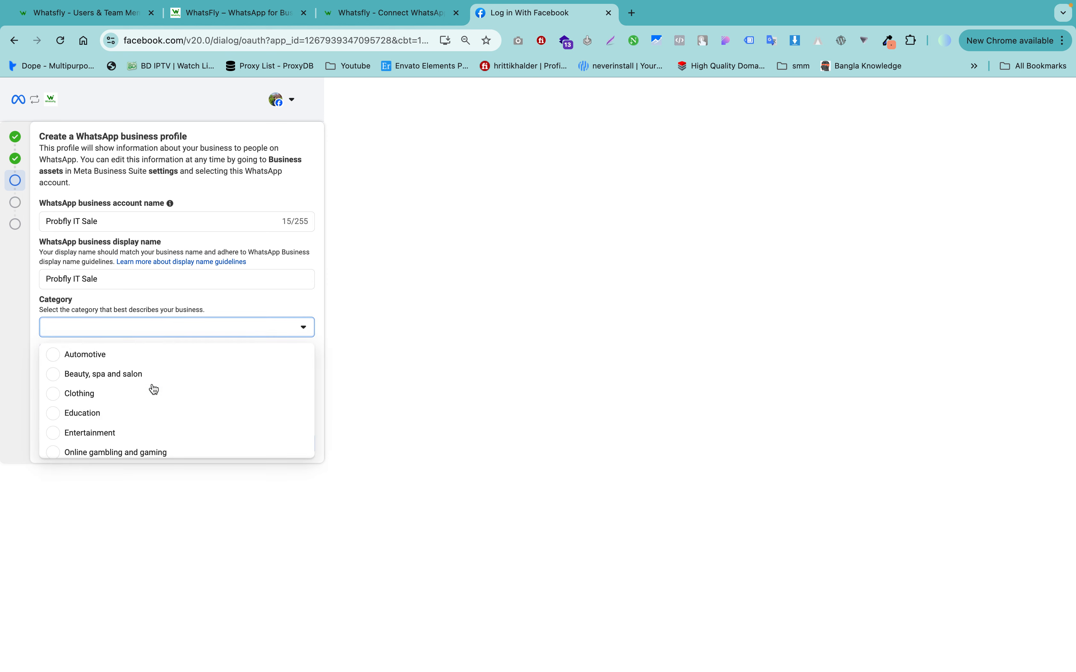
{"action": "scroll", "coordinate": [151, 413], "scroll_direction": "down", "scroll_amount": 5}
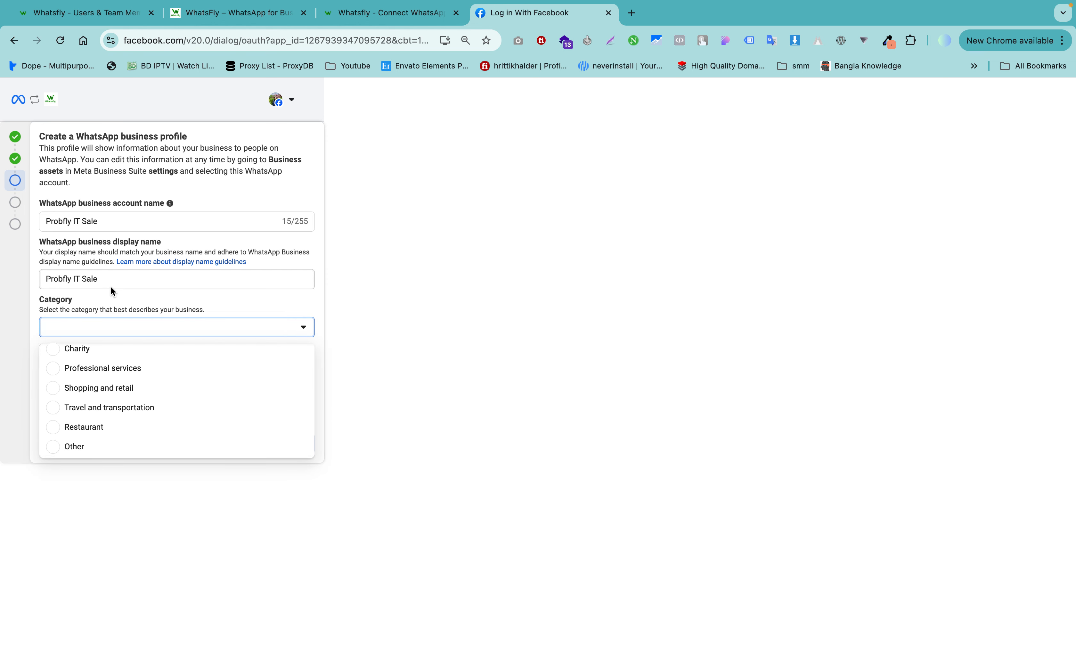
{"action": "left_click", "coordinate": [110, 278]}
{"action": "double_click", "coordinate": [111, 281]}
{"action": "type", "text": "Demo"}
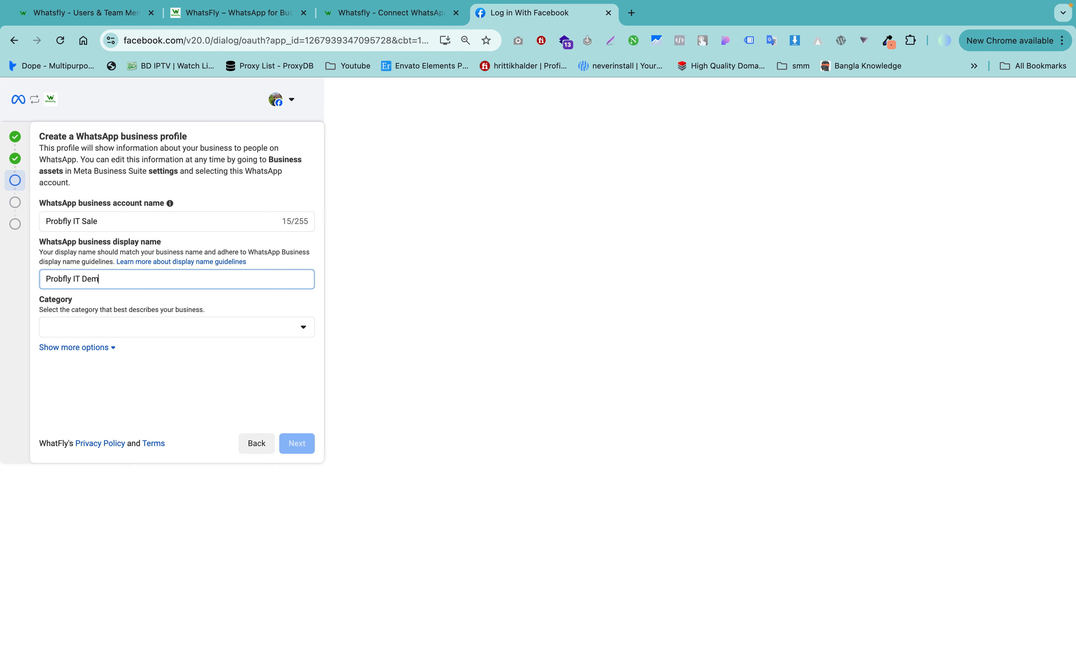
{"action": "double_click", "coordinate": [93, 279]}
{"action": "key", "text": "ctrl+c"}
{"action": "double_click", "coordinate": [90, 221]}
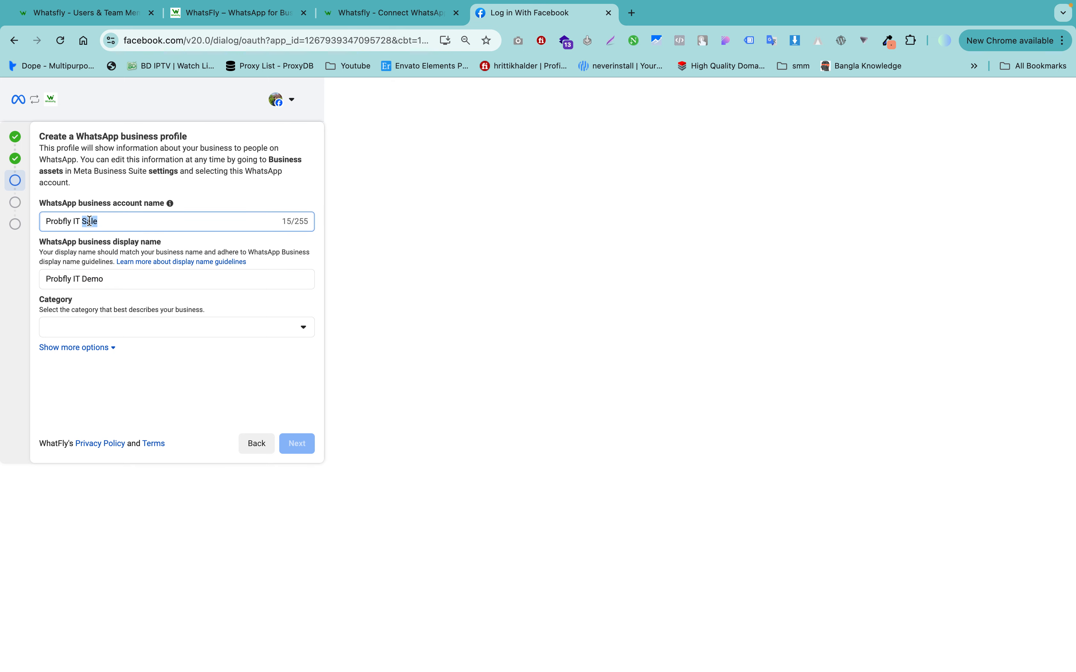
{"action": "key", "text": "ctrl+v"}
Step: Set the business profile category to Professional services and continue to the phone number selection
{"action": "left_click", "coordinate": [193, 328]}
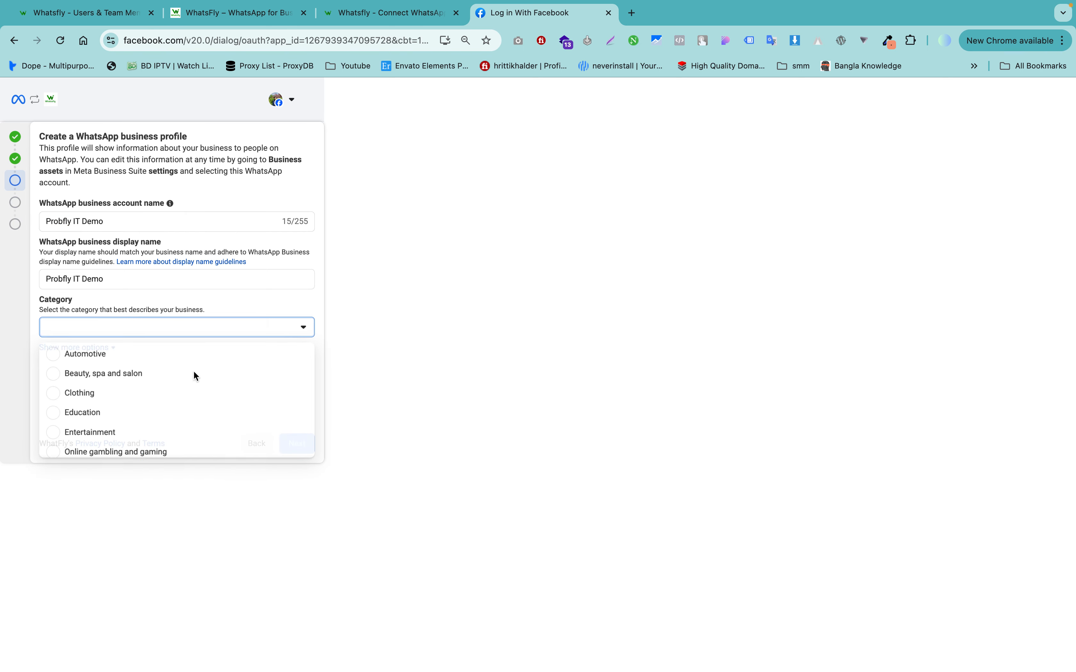
{"action": "scroll", "coordinate": [195, 374], "scroll_direction": "down", "scroll_amount": 10}
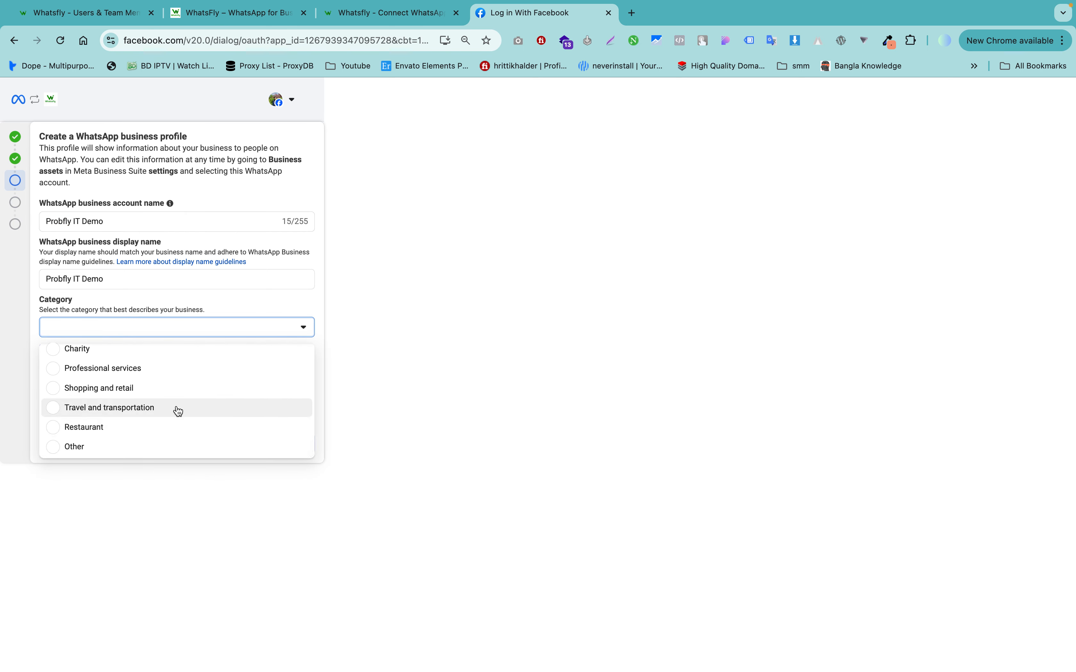
{"action": "scroll", "coordinate": [166, 389], "scroll_direction": "up", "scroll_amount": 1}
{"action": "left_click", "coordinate": [179, 385]}
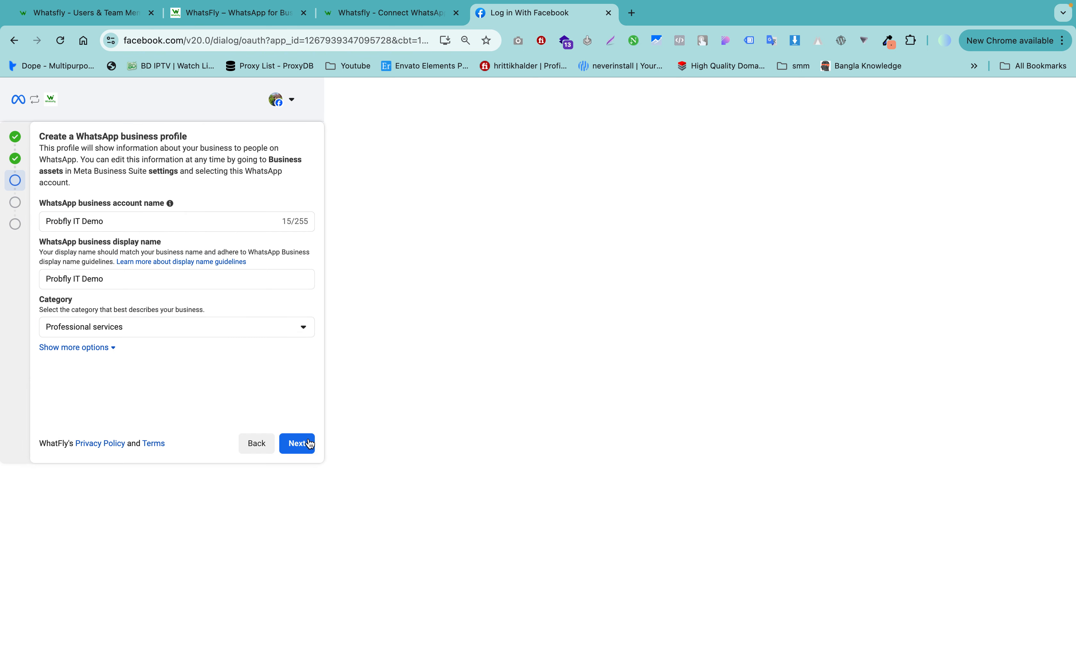
{"action": "left_click", "coordinate": [305, 442]}
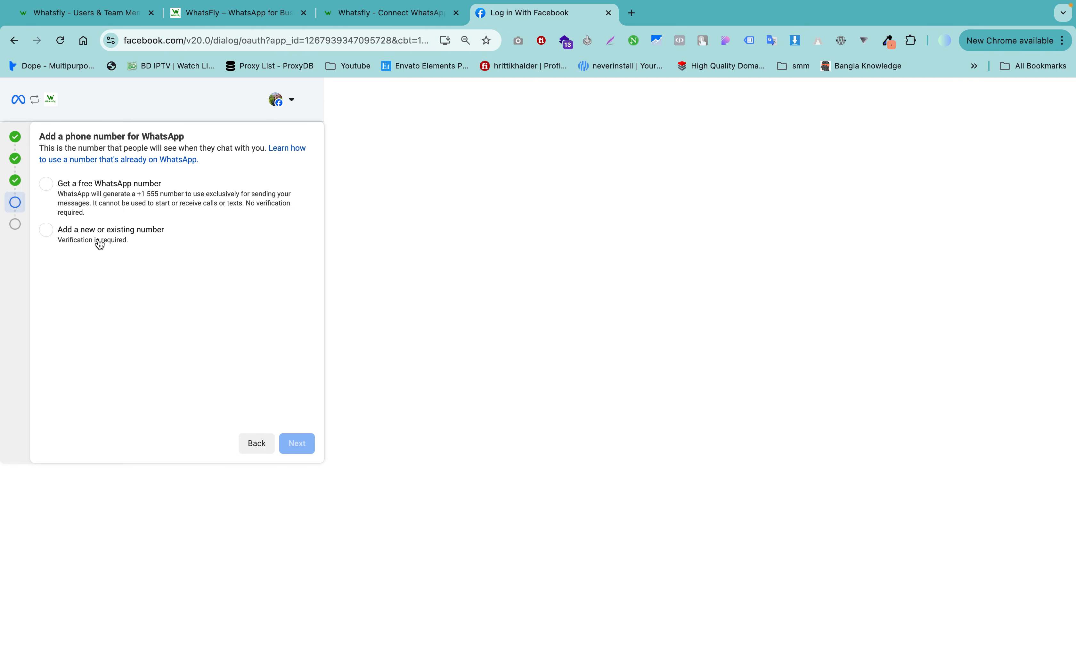
Step: Choose to get a free WhatsApp number, accept WhatFly's requested permissions and finish the signup flow
{"action": "left_click", "coordinate": [138, 202]}
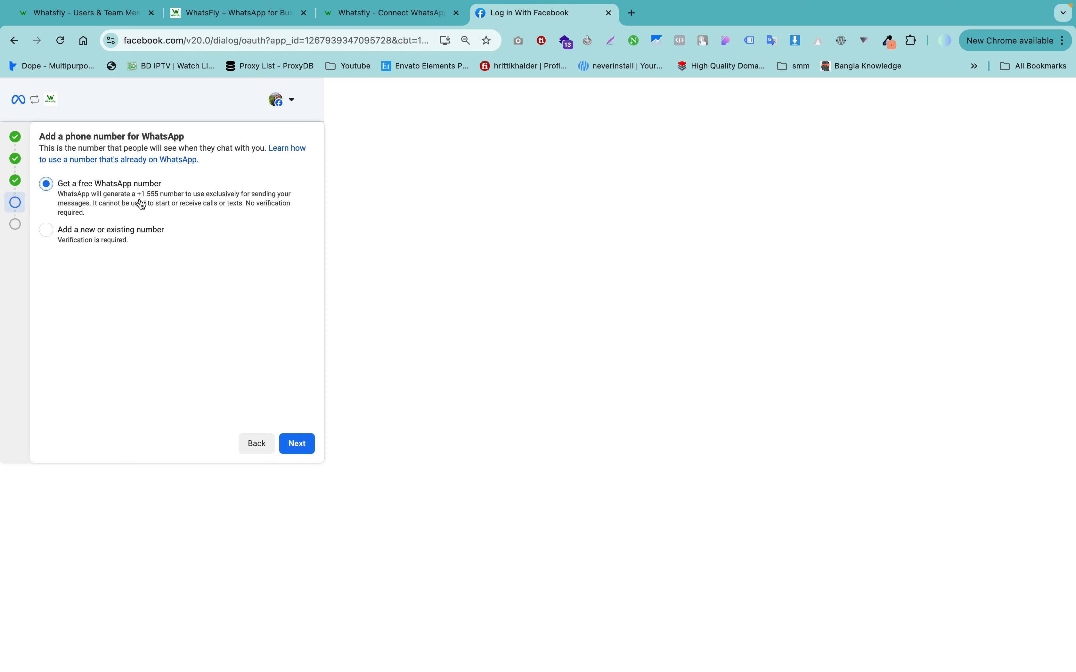
{"action": "left_click", "coordinate": [285, 444]}
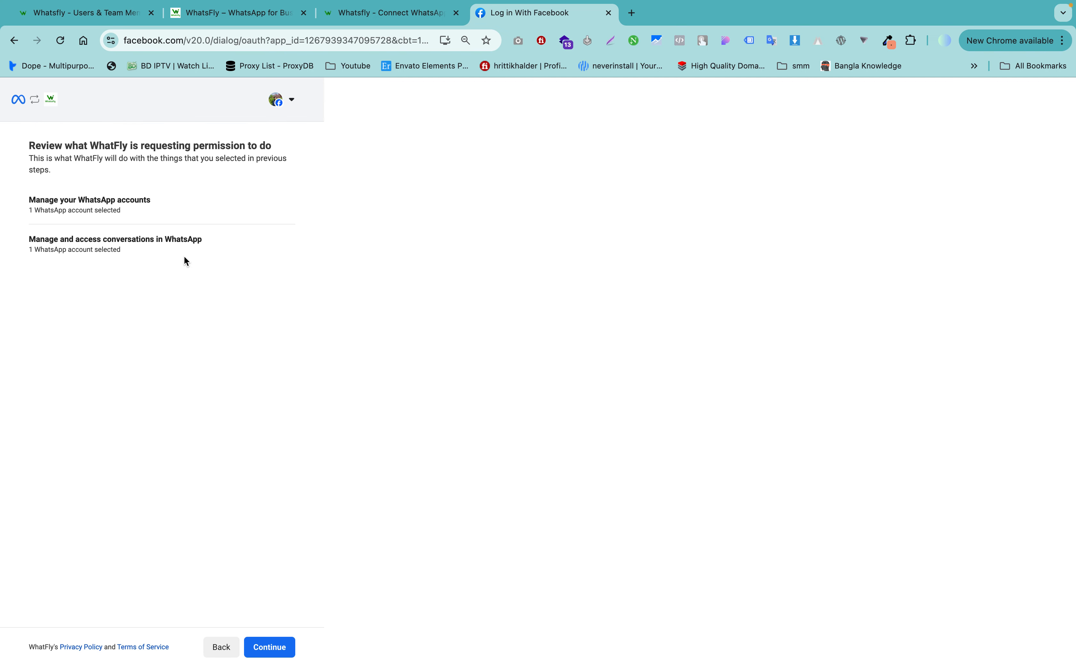
{"action": "left_click", "coordinate": [269, 647]}
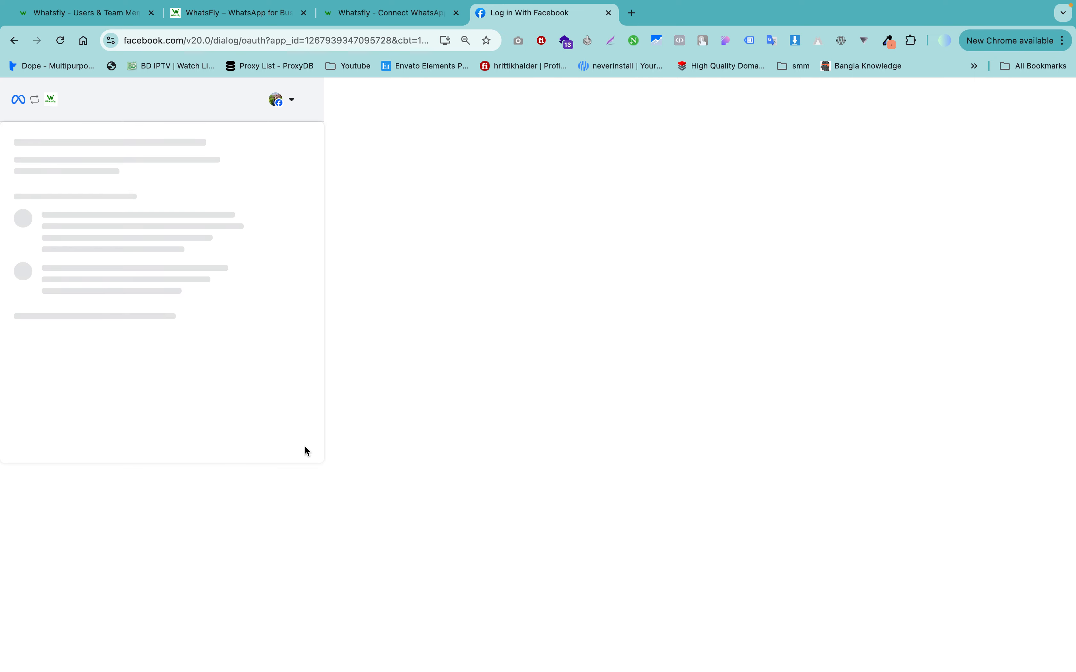
{"action": "left_click", "coordinate": [294, 444]}
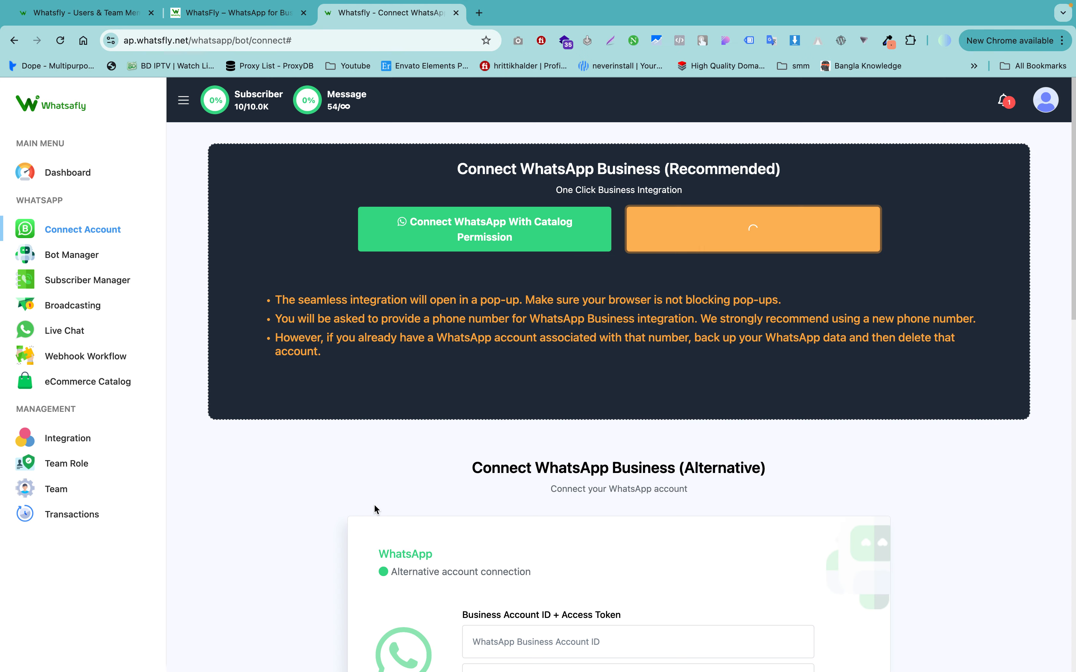
Step: Acknowledge the account connection message and examine the Probfly IT Demo entry among the connected accounts
{"action": "scroll", "coordinate": [374, 505], "scroll_direction": "down", "scroll_amount": 5}
{"action": "scroll", "coordinate": [374, 506], "scroll_direction": "down", "scroll_amount": 1}
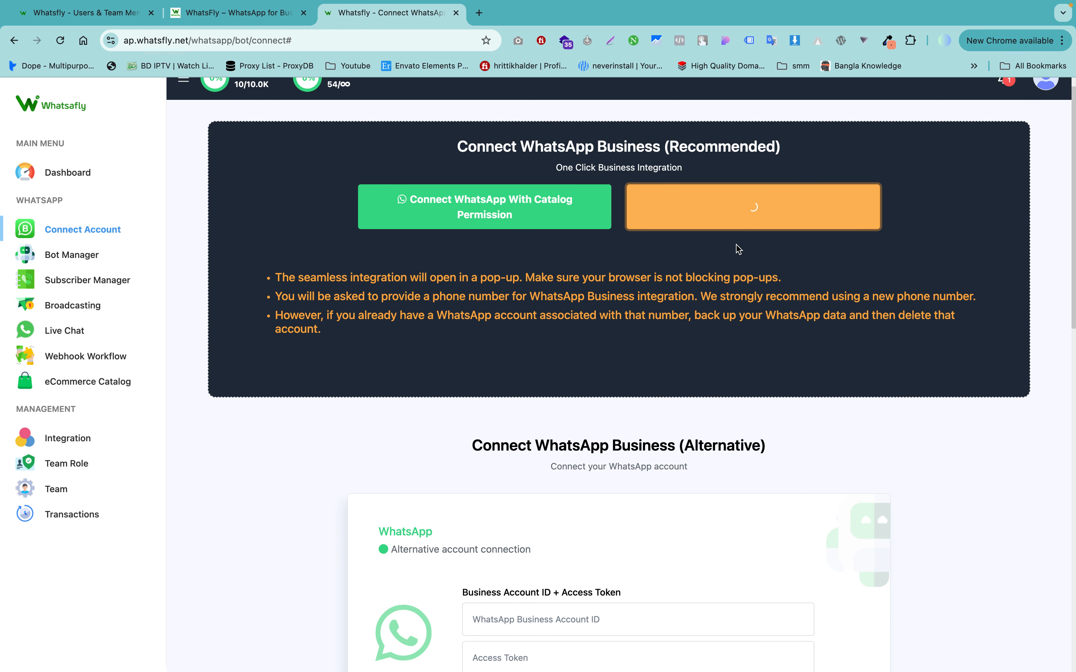
{"action": "scroll", "coordinate": [723, 263], "scroll_direction": "down", "scroll_amount": 13}
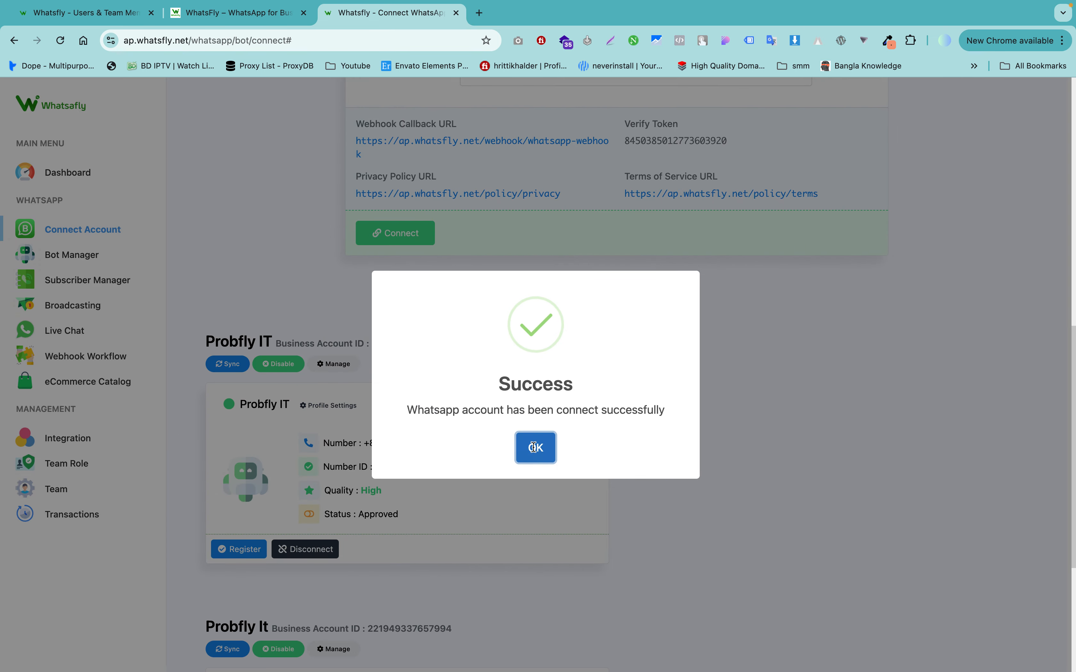
{"action": "left_click", "coordinate": [534, 448]}
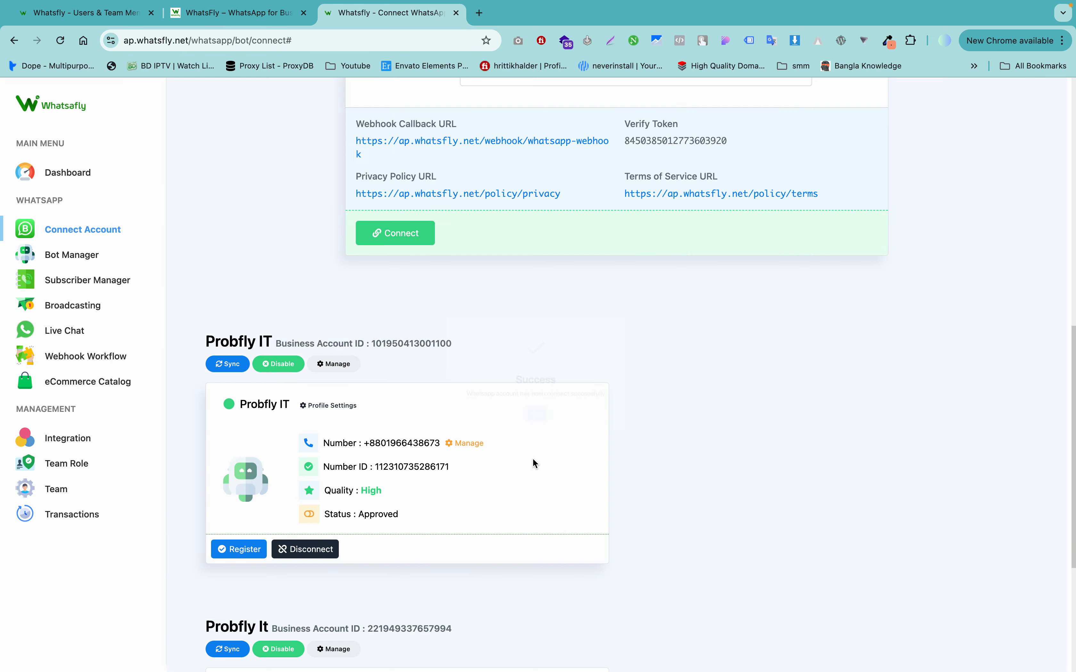
{"action": "scroll", "coordinate": [533, 458], "scroll_direction": "down", "scroll_amount": 12}
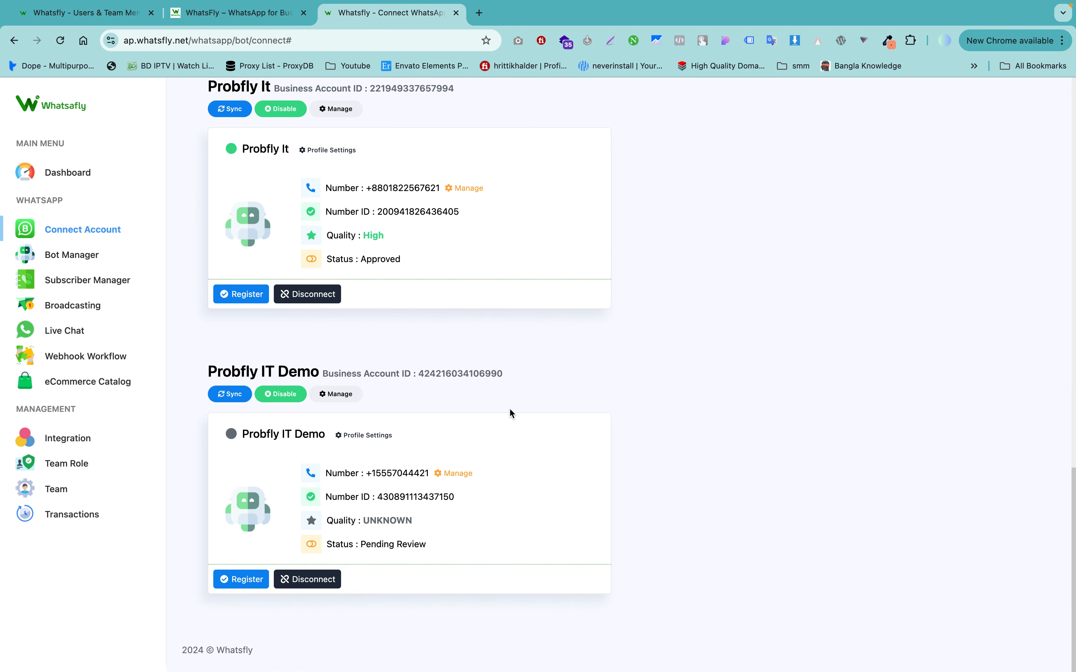
{"action": "scroll", "coordinate": [264, 307], "scroll_direction": "up", "scroll_amount": 3}
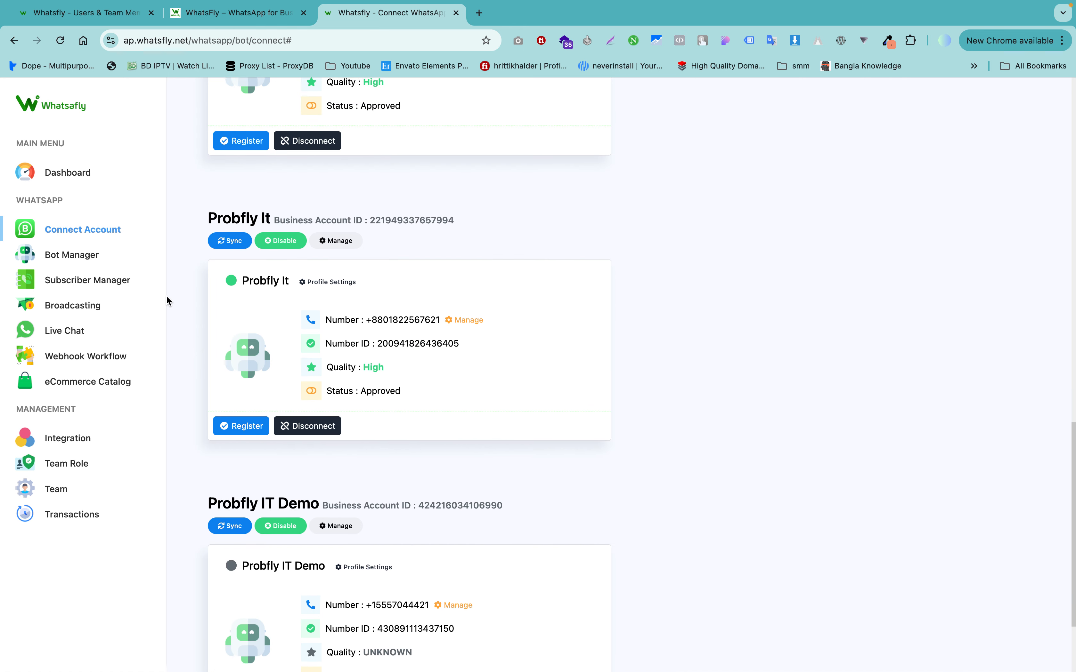
Step: Open the Configuration settings of the Probfly IT bot in the Bot Manager
{"action": "left_click", "coordinate": [92, 254]}
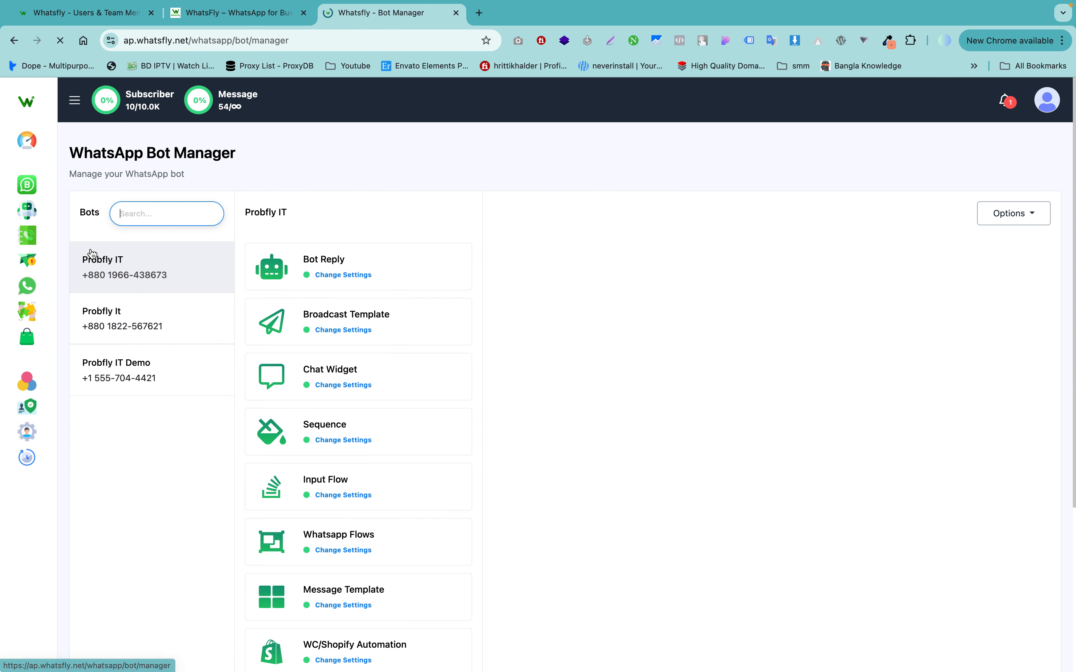
{"action": "scroll", "coordinate": [257, 425], "scroll_direction": "down", "scroll_amount": 2}
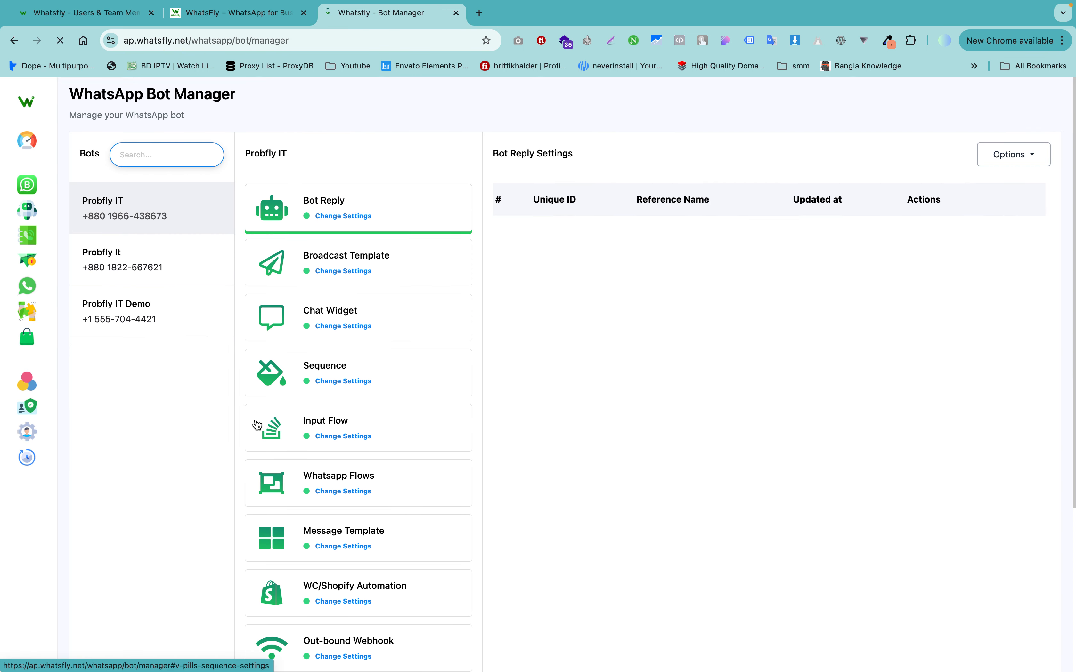
{"action": "scroll", "coordinate": [257, 424], "scroll_direction": "down", "scroll_amount": 5}
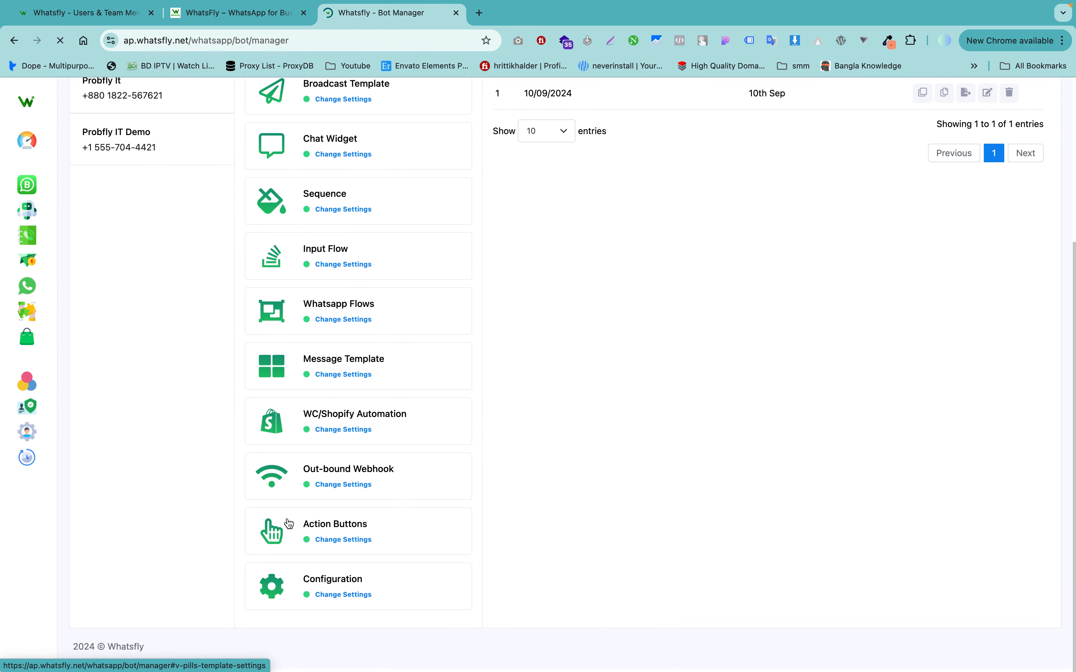
{"action": "left_click", "coordinate": [330, 543]}
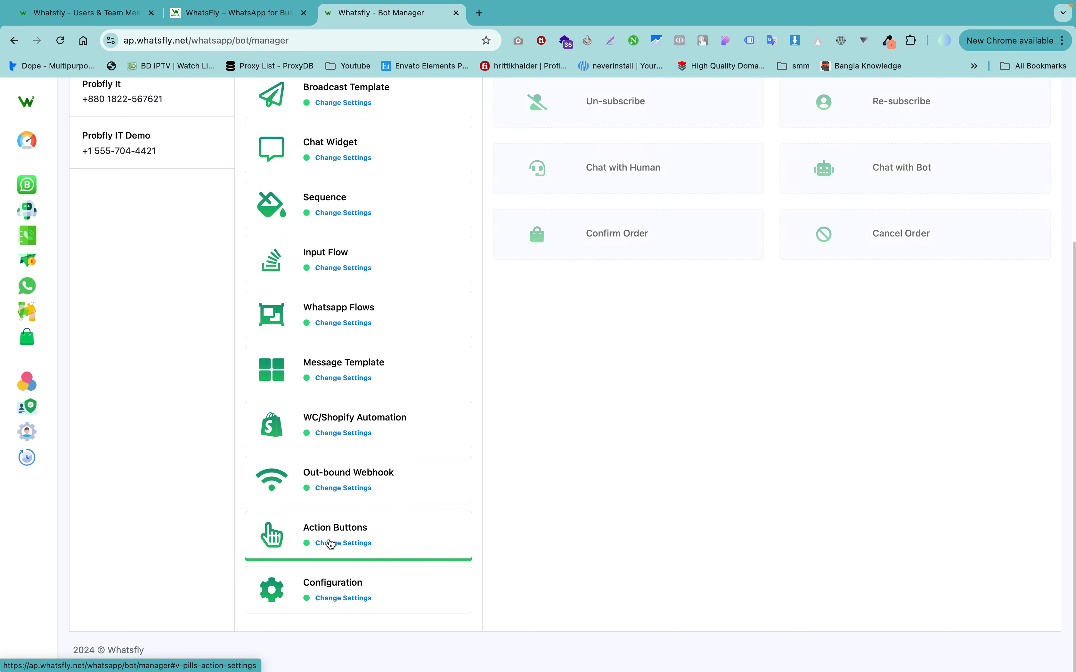
{"action": "left_click", "coordinate": [330, 597]}
{"action": "scroll", "coordinate": [590, 388], "scroll_direction": "up", "scroll_amount": 3}
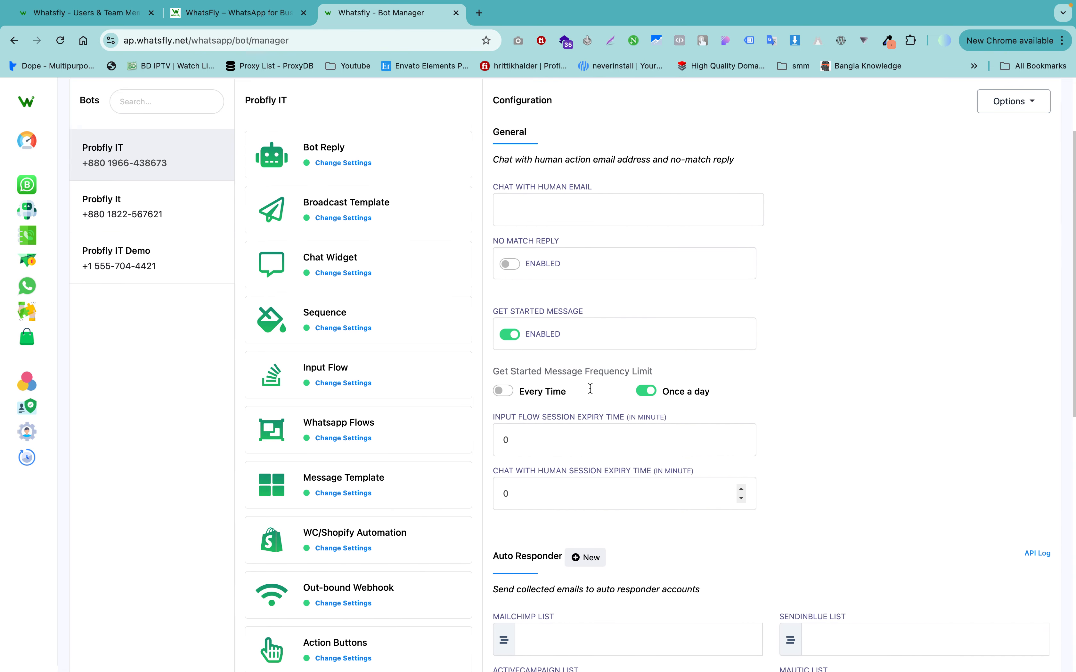
Step: Enable the no-match reply once a day, set the get-started message frequency to every time, and save the settings
{"action": "left_click", "coordinate": [509, 264]}
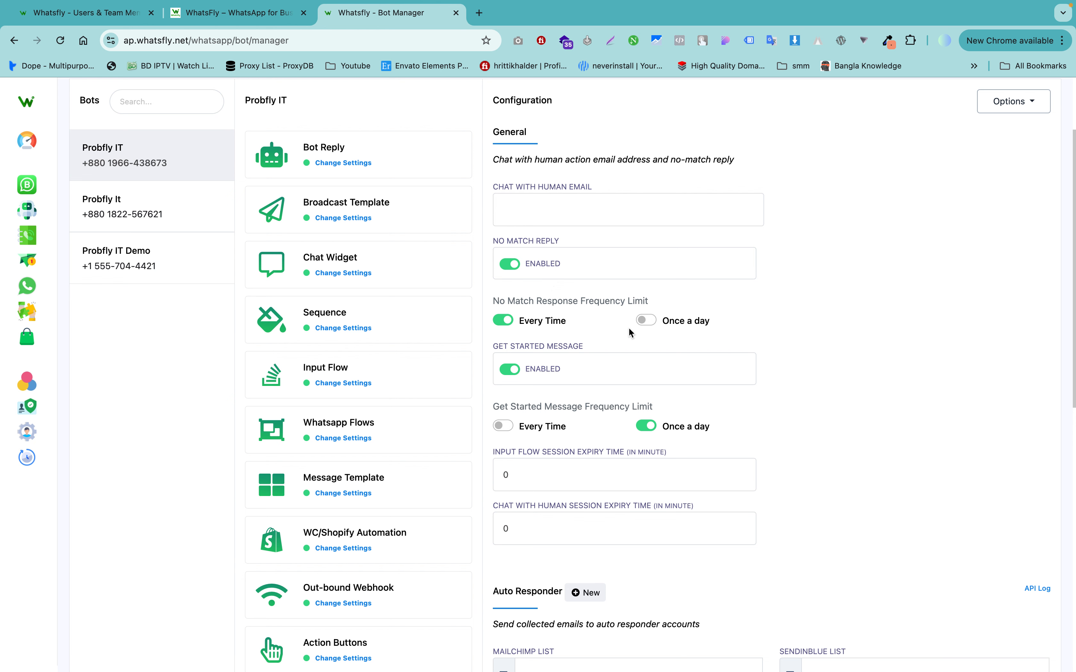
{"action": "left_click", "coordinate": [648, 320]}
{"action": "scroll", "coordinate": [554, 391], "scroll_direction": "down", "scroll_amount": 3}
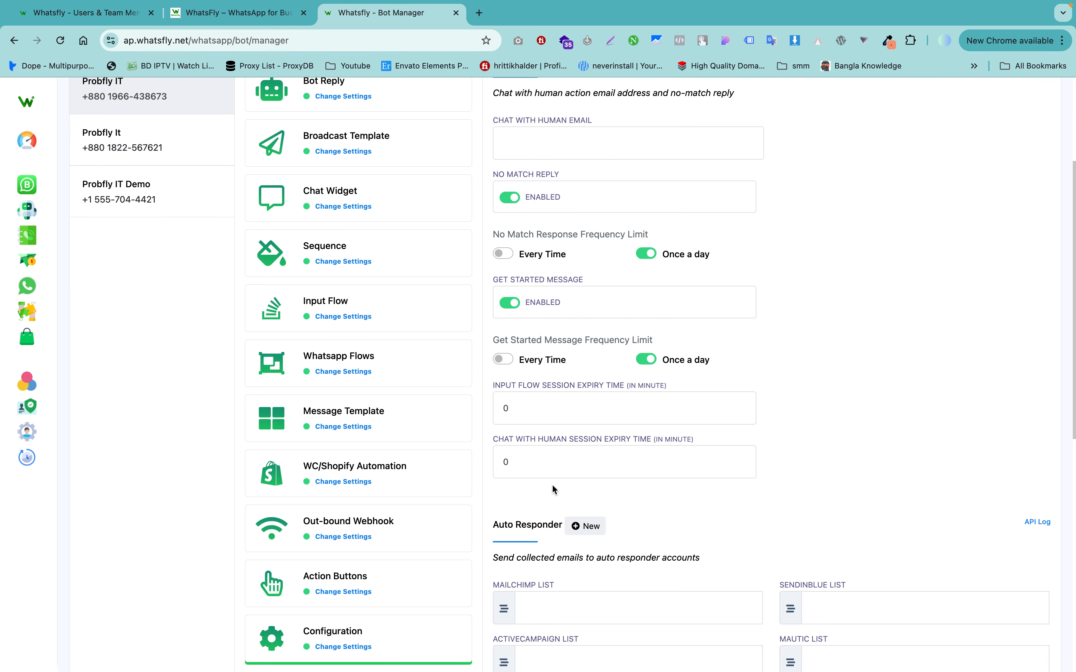
{"action": "scroll", "coordinate": [552, 484], "scroll_direction": "down", "scroll_amount": 1}
{"action": "left_click", "coordinate": [505, 356]}
{"action": "scroll", "coordinate": [531, 500], "scroll_direction": "down", "scroll_amount": 10}
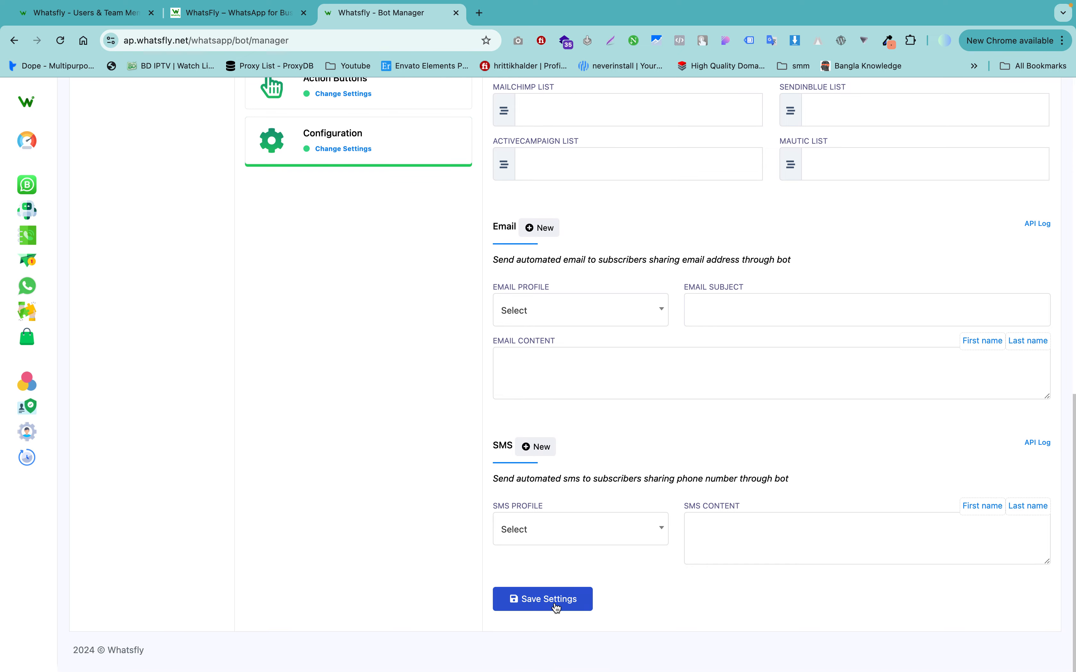
{"action": "left_click", "coordinate": [554, 600]}
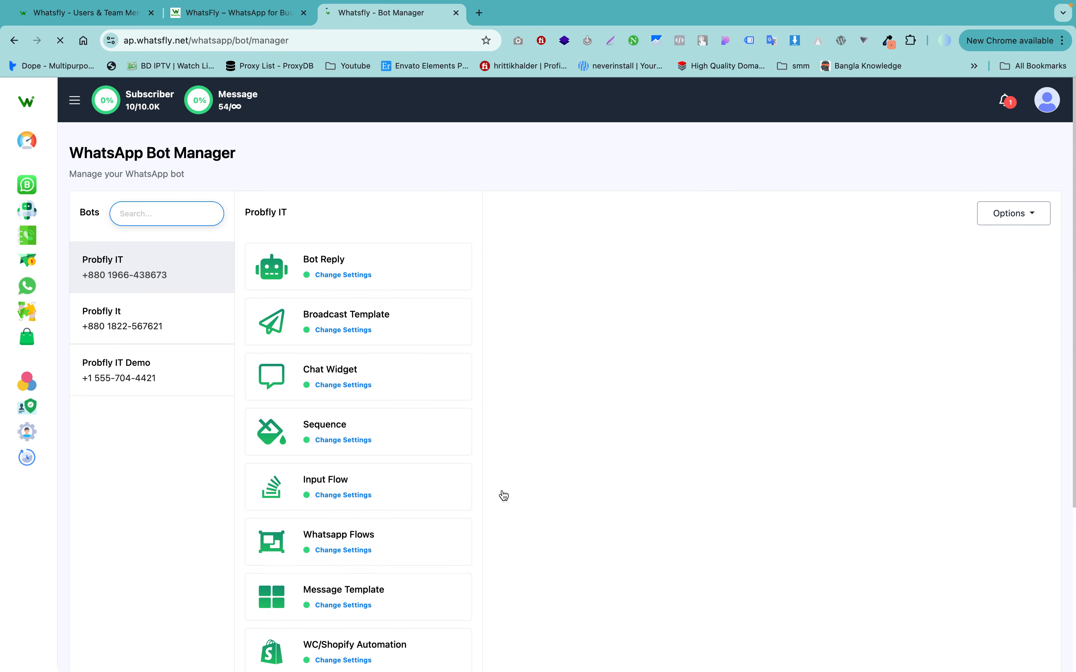
Step: Open the No Match flow from the Probfly IT bot's action button settings in the flow builder
{"action": "scroll", "coordinate": [364, 545], "scroll_direction": "down", "scroll_amount": 7}
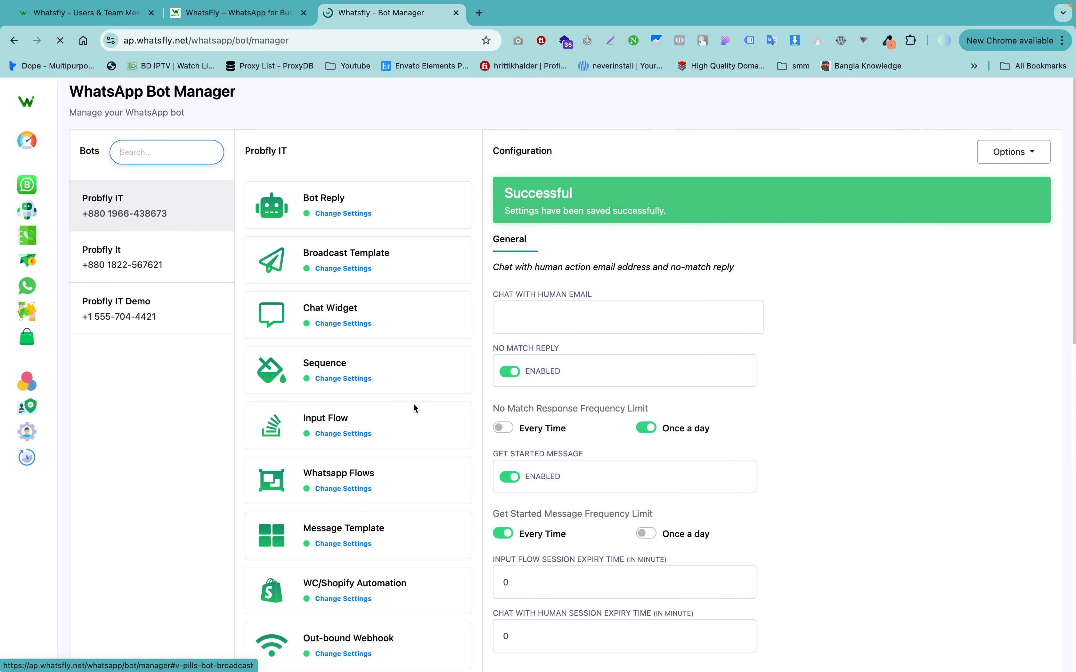
{"action": "scroll", "coordinate": [361, 516], "scroll_direction": "down", "scroll_amount": 9}
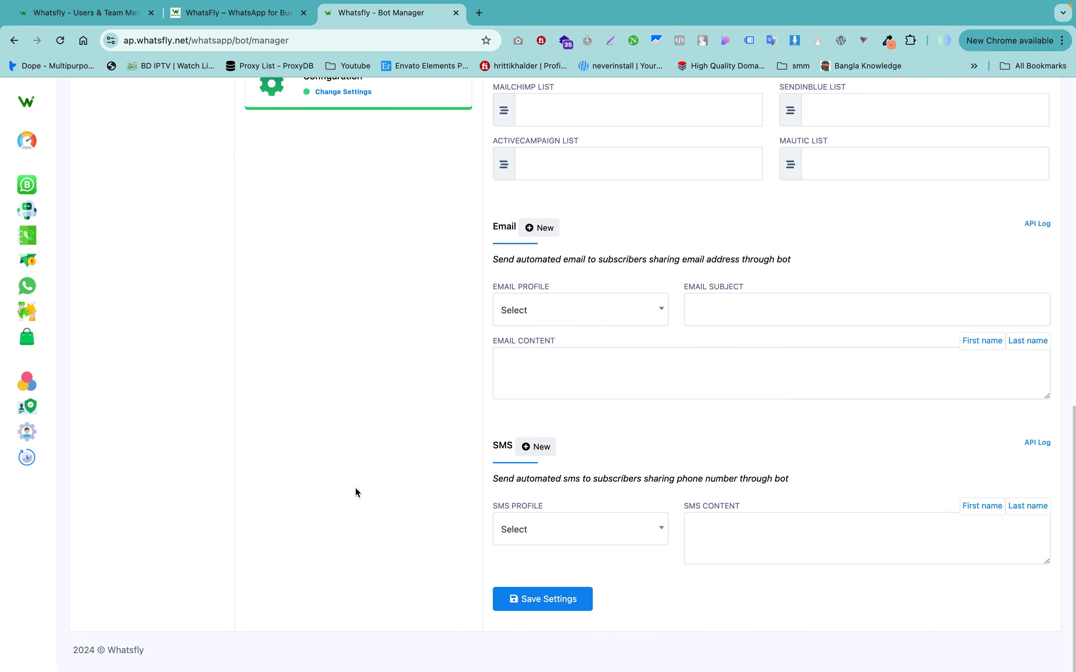
{"action": "scroll", "coordinate": [354, 476], "scroll_direction": "up", "scroll_amount": 4}
{"action": "left_click", "coordinate": [343, 220]}
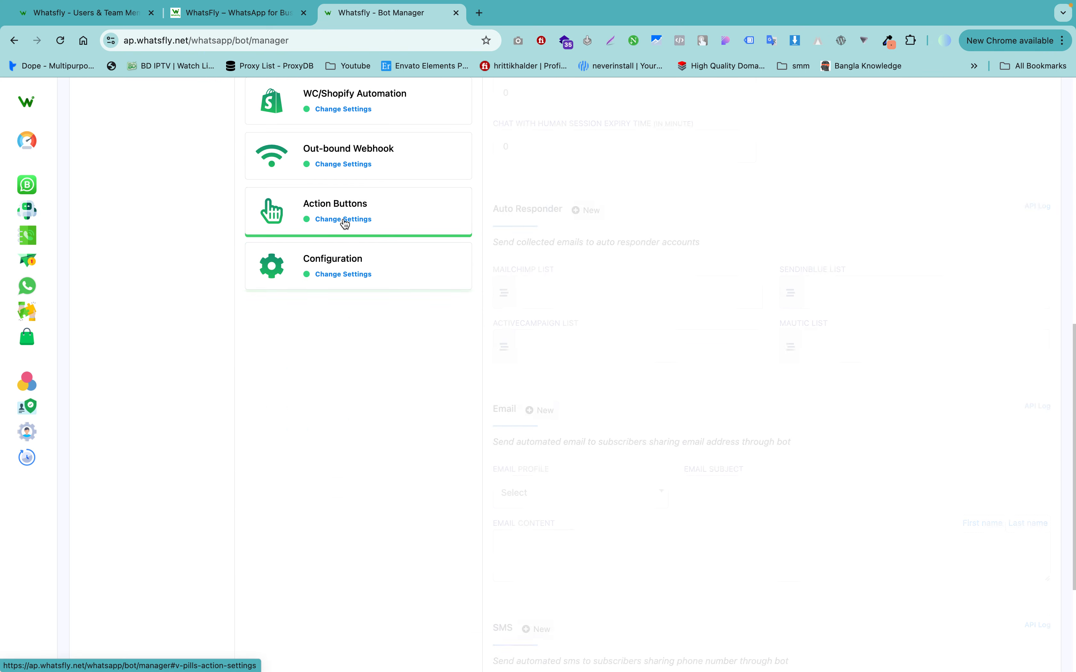
{"action": "scroll", "coordinate": [568, 219], "scroll_direction": "up", "scroll_amount": 5}
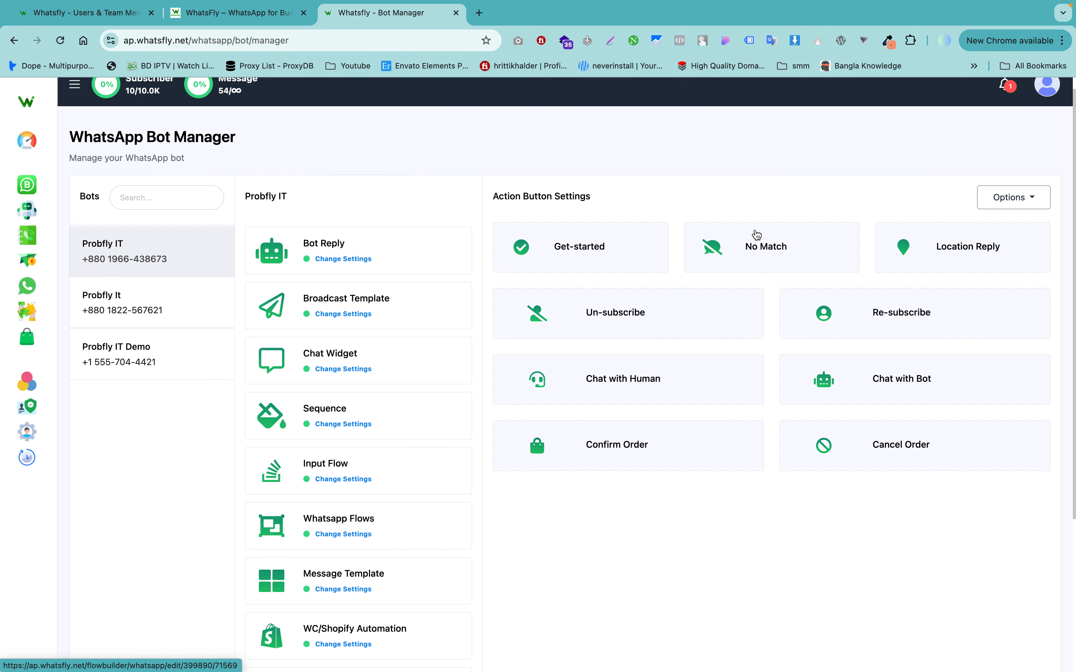
{"action": "left_click", "coordinate": [759, 247]}
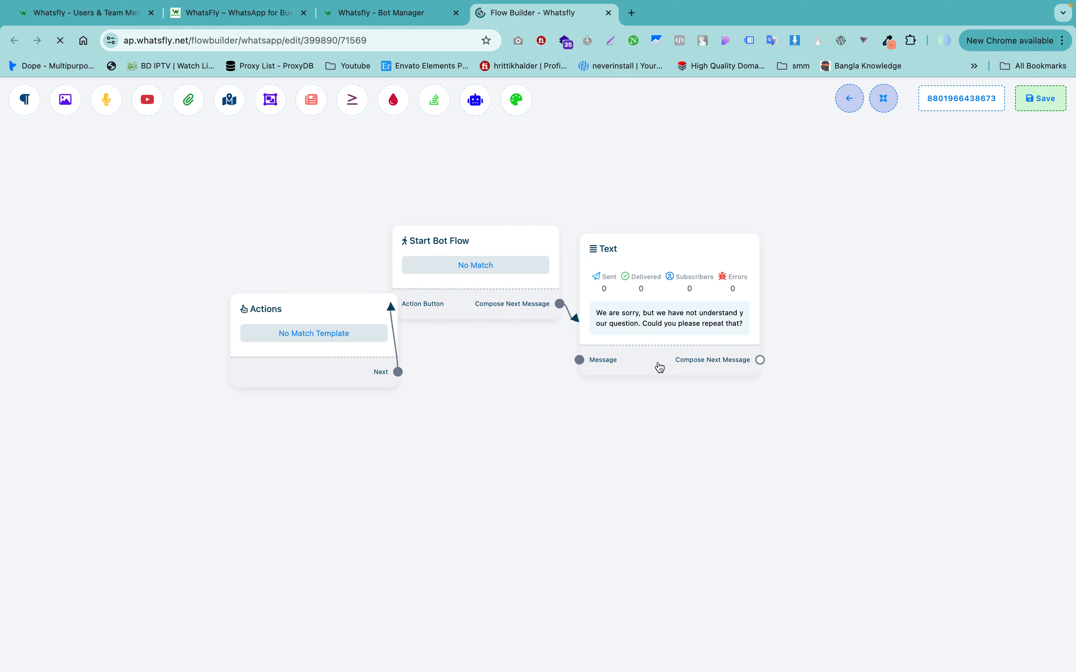
Step: Replace the Text block's reply message with "Hello How Can I Help You Today" and save it
{"action": "double_click", "coordinate": [653, 340]}
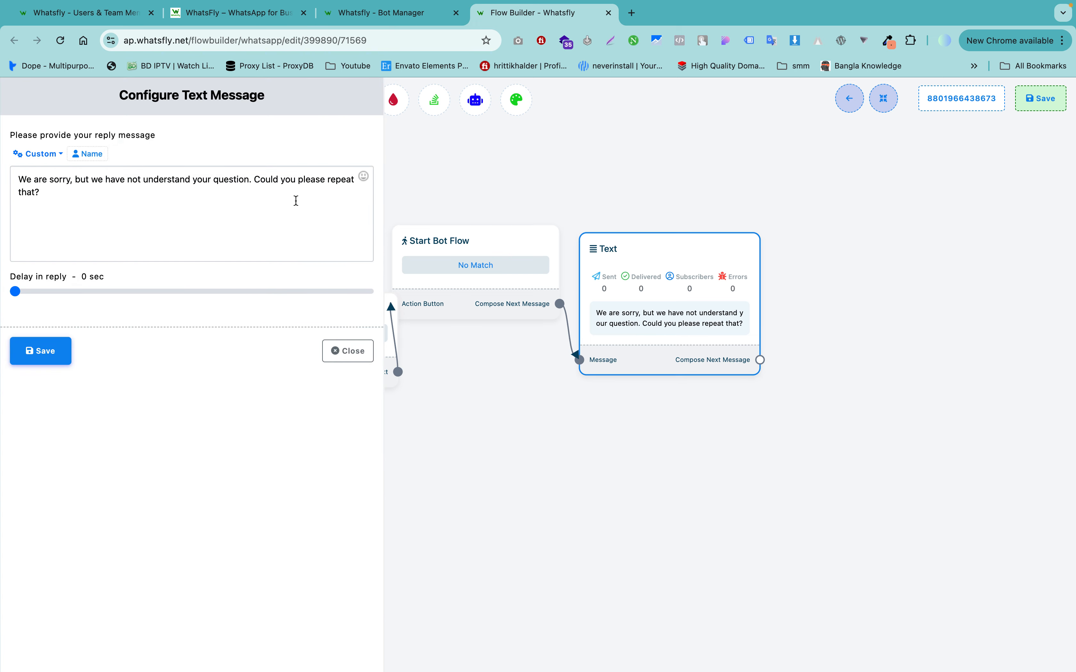
{"action": "triple_click", "coordinate": [295, 201]}
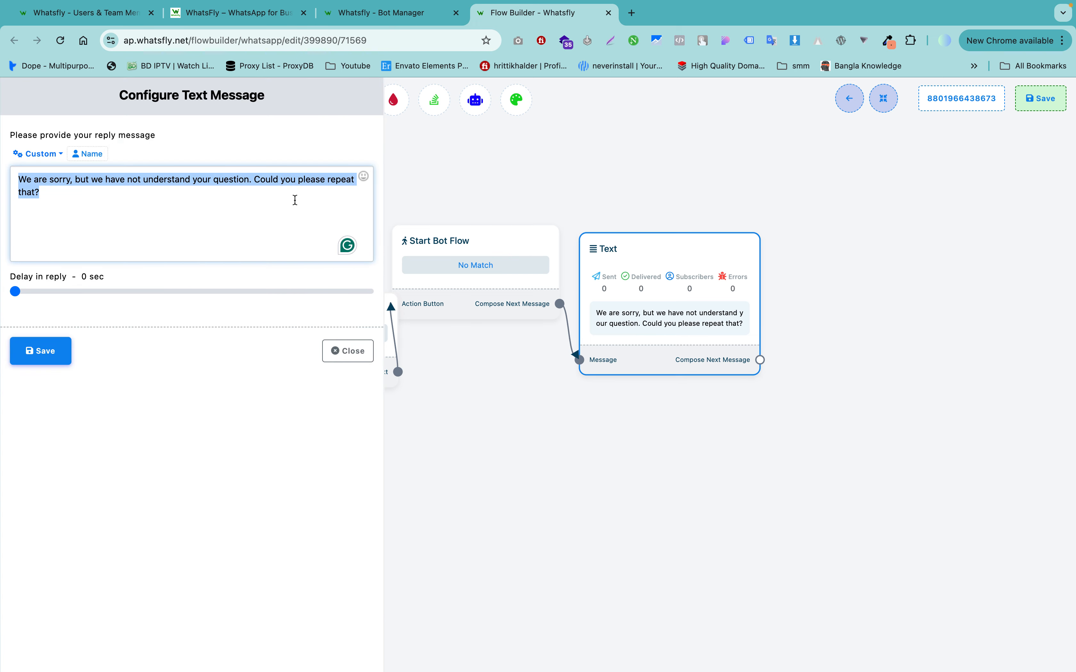
{"action": "type", "text": "Hello How"}
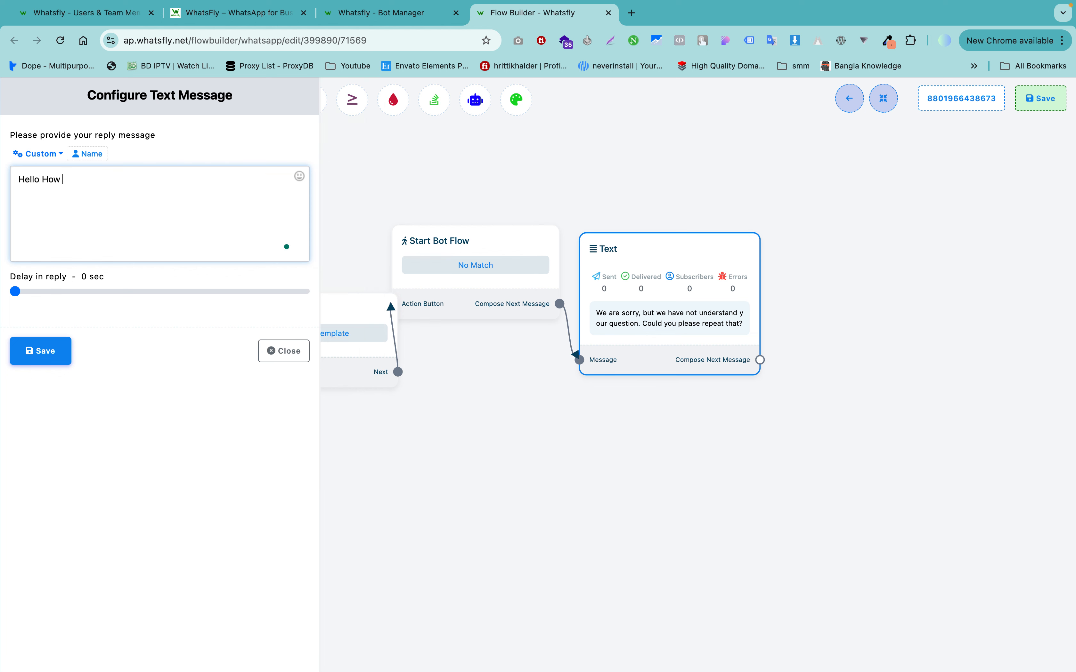
{"action": "type", "text": " Can I Help You Today"}
{"action": "left_click", "coordinate": [48, 354]}
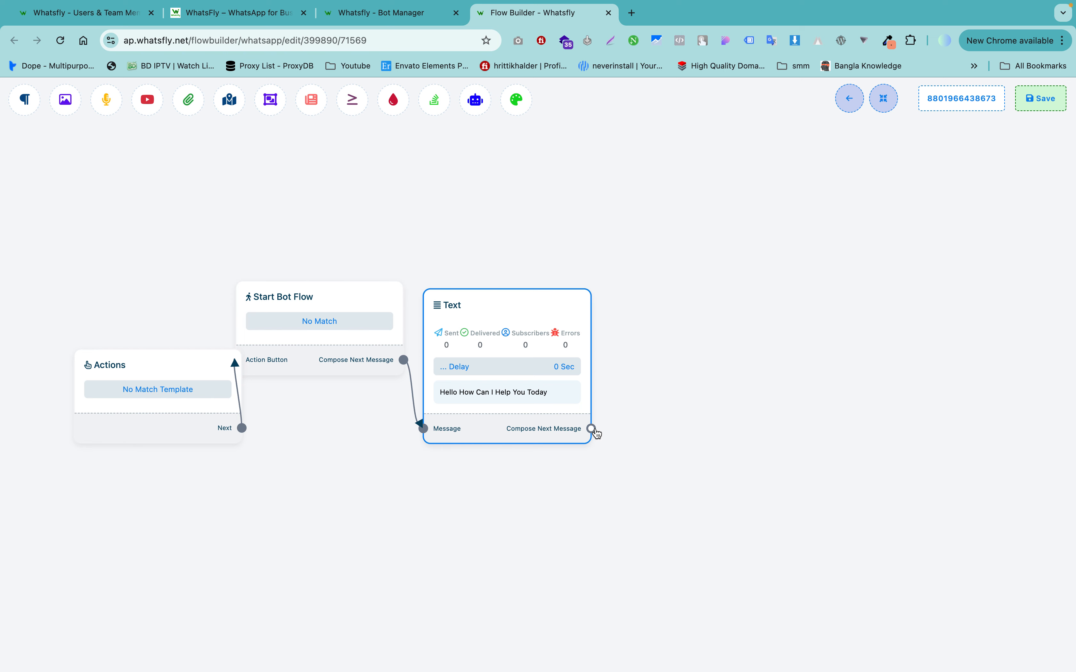
Step: Attach an Interactive block to the Text block's Compose Next Message output and open its configuration
{"action": "left_click_drag", "start_coordinate": [591, 429], "coordinate": [689, 344]}
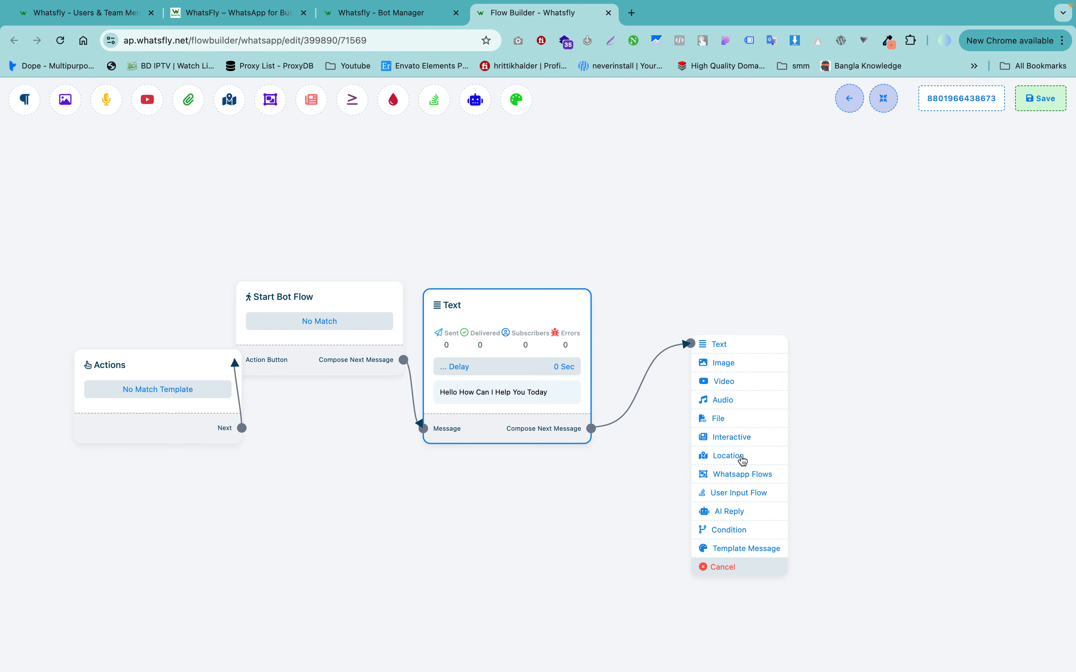
{"action": "left_click", "coordinate": [747, 438]}
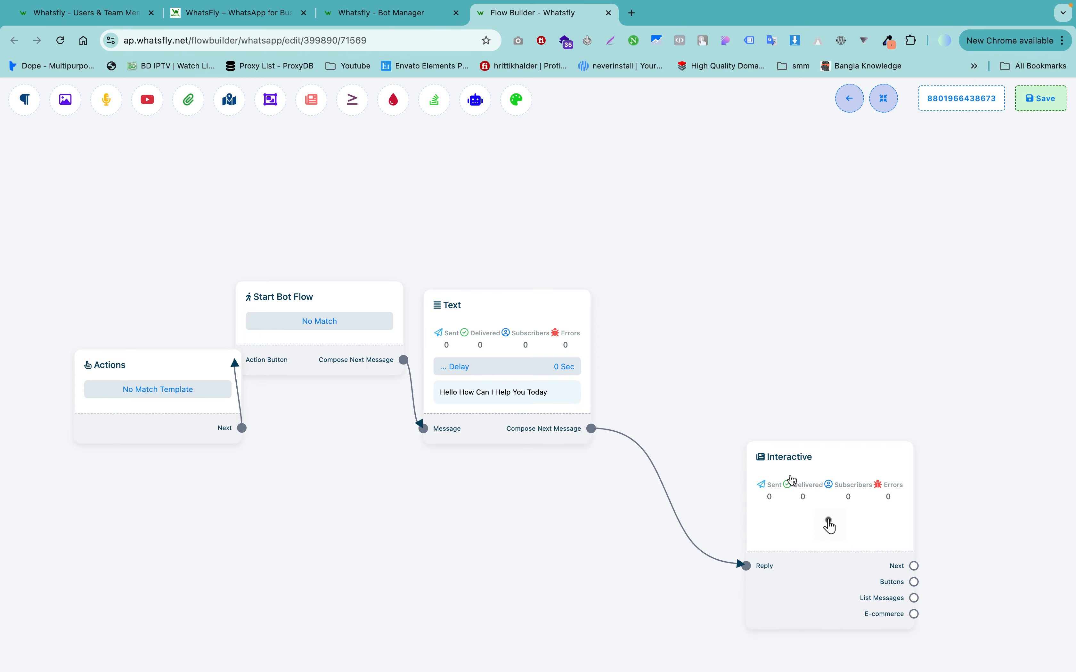
{"action": "double_click", "coordinate": [792, 480]}
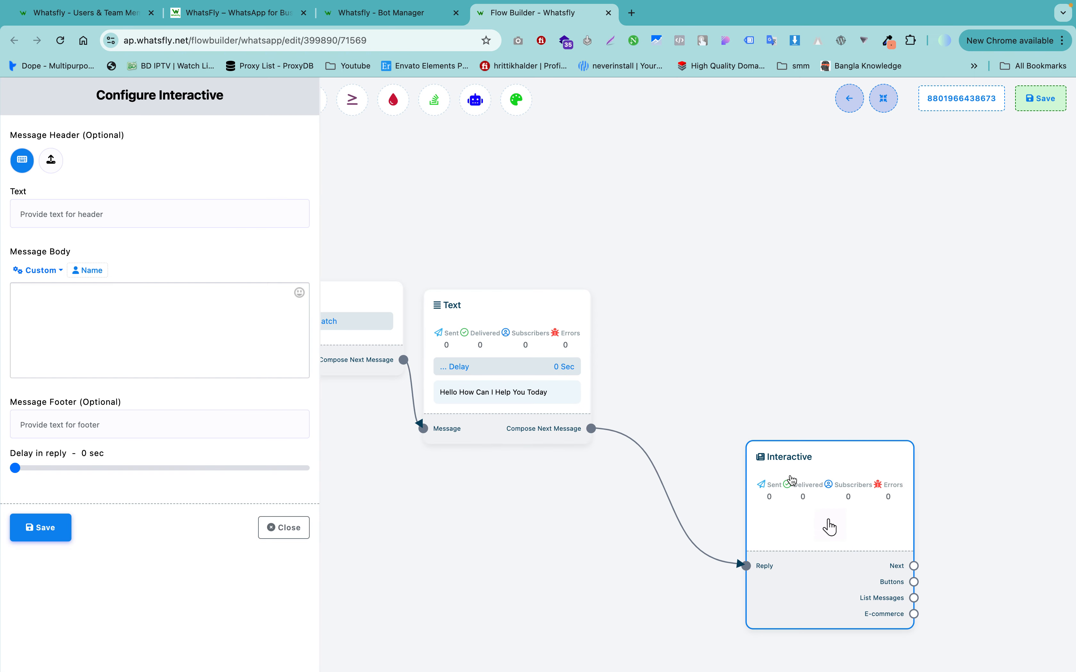
Step: Give the Interactive block the text header "Service Lists" and the body "Please Select Which Service You Want To Use", and save it
{"action": "left_click", "coordinate": [58, 166]}
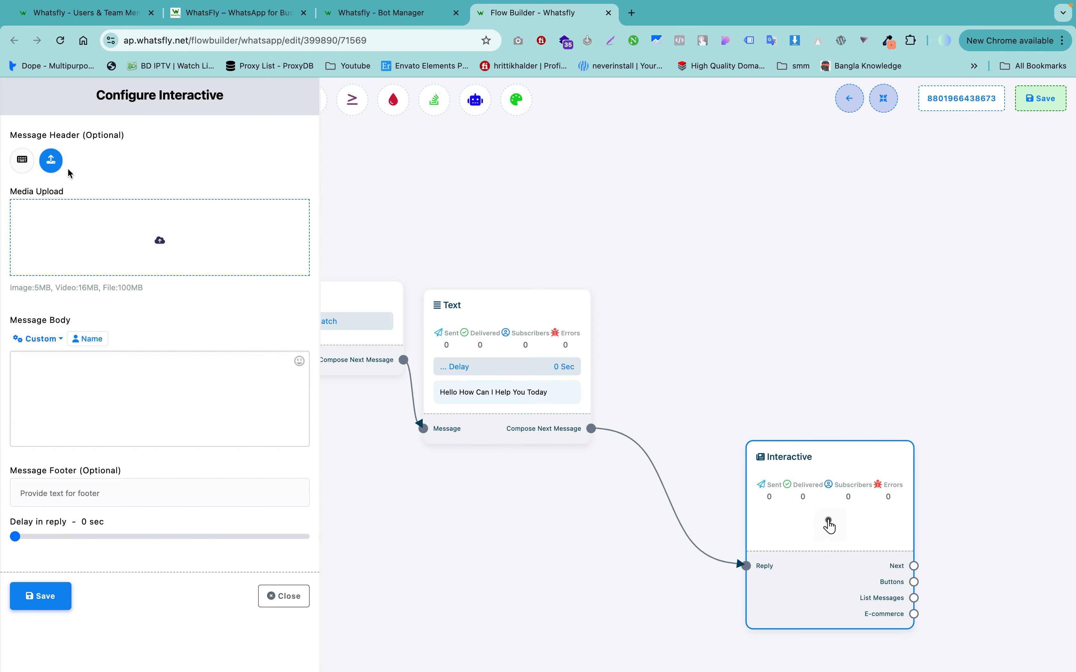
{"action": "left_click", "coordinate": [22, 161]}
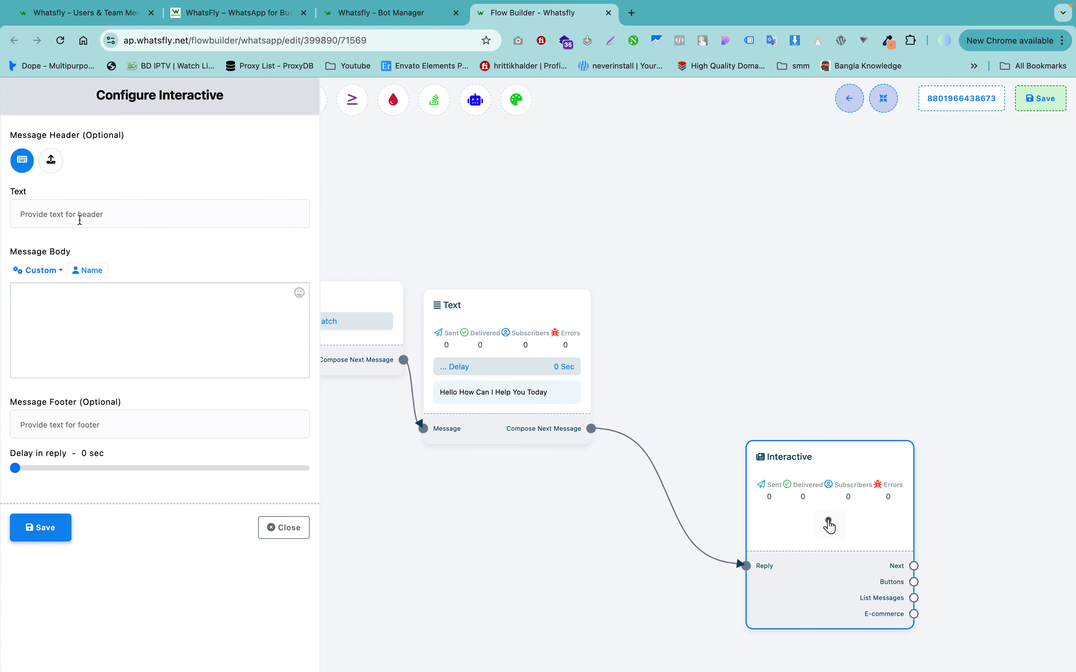
{"action": "left_click", "coordinate": [127, 217]}
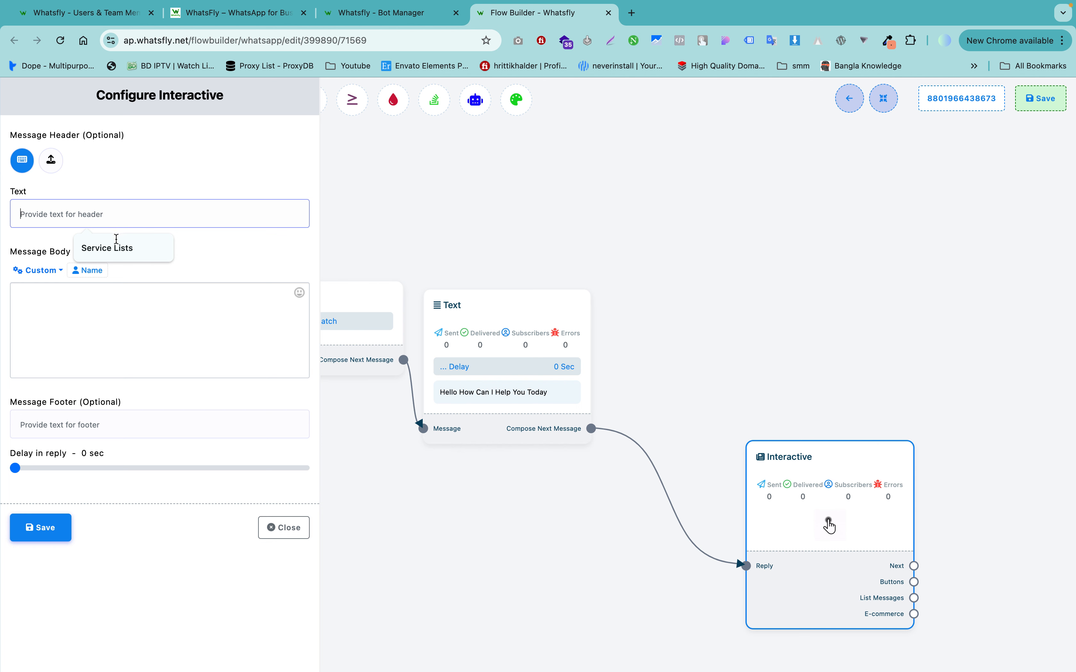
{"action": "left_click", "coordinate": [92, 248]}
{"action": "left_click", "coordinate": [76, 324]}
{"action": "type", "text": "Please Select Which Service You"}
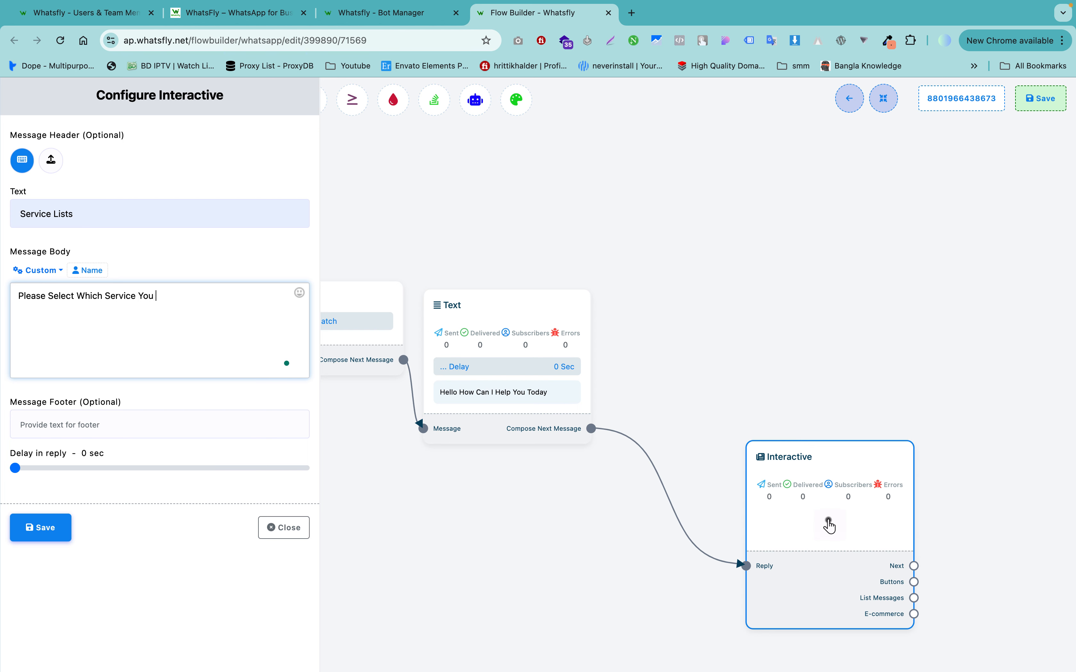
{"action": "type", "text": "To Use"}
{"action": "left_click", "coordinate": [68, 426]}
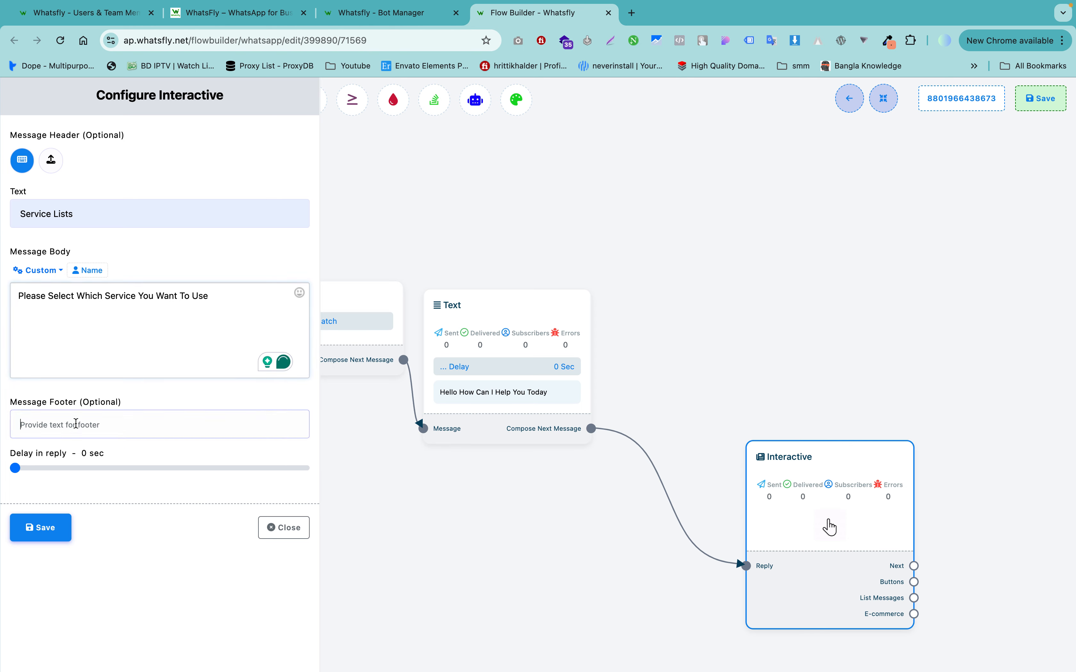
{"action": "left_click", "coordinate": [62, 531]}
Step: Attach a Button block to the Interactive block's Buttons output, name it "Web Design" and set its action to Send Message
{"action": "left_click_drag", "start_coordinate": [707, 297], "coordinate": [550, 286]}
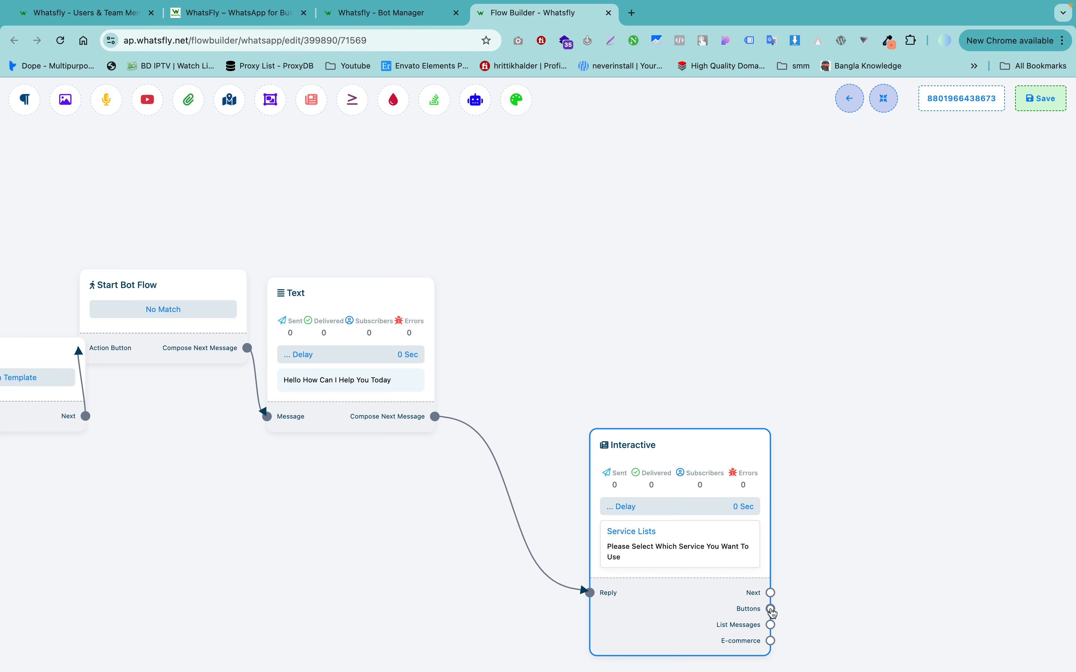
{"action": "left_click_drag", "start_coordinate": [770, 609], "coordinate": [929, 334]}
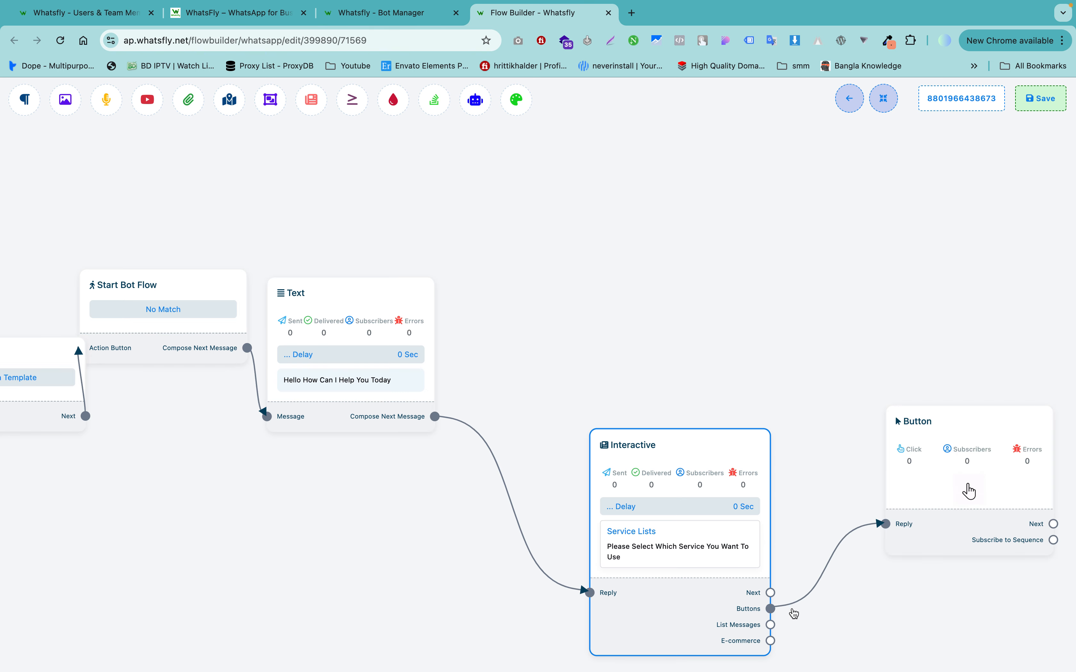
{"action": "left_click_drag", "start_coordinate": [873, 622], "coordinate": [732, 516]}
{"action": "left_click", "coordinate": [818, 429]}
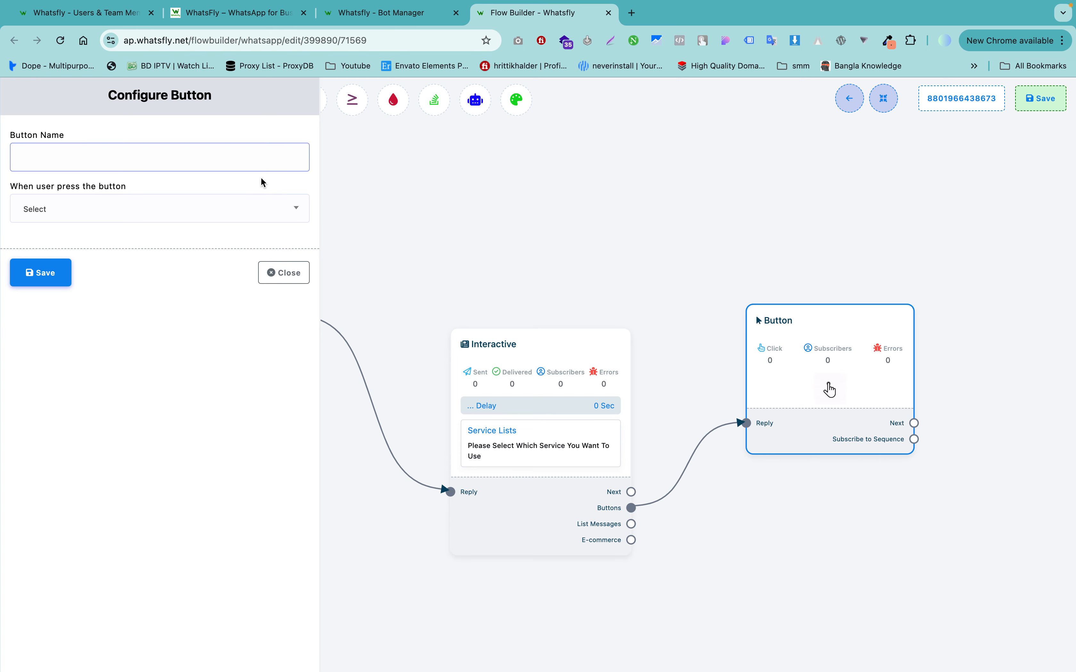
{"action": "type", "text": "Web Design"}
{"action": "left_click", "coordinate": [141, 213]}
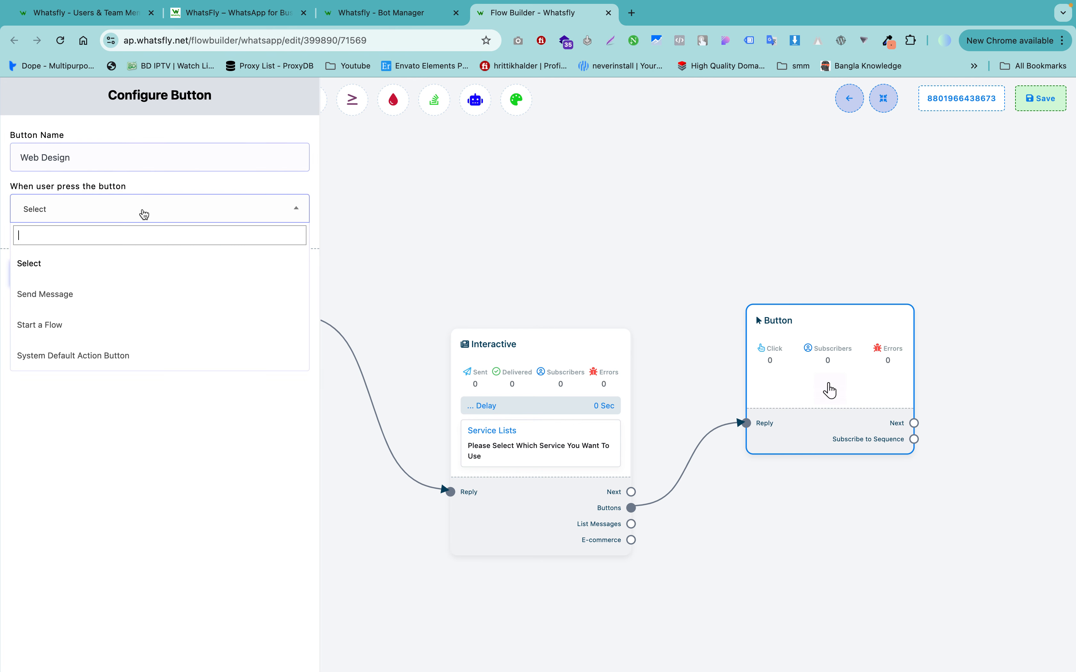
{"action": "left_click", "coordinate": [119, 298]}
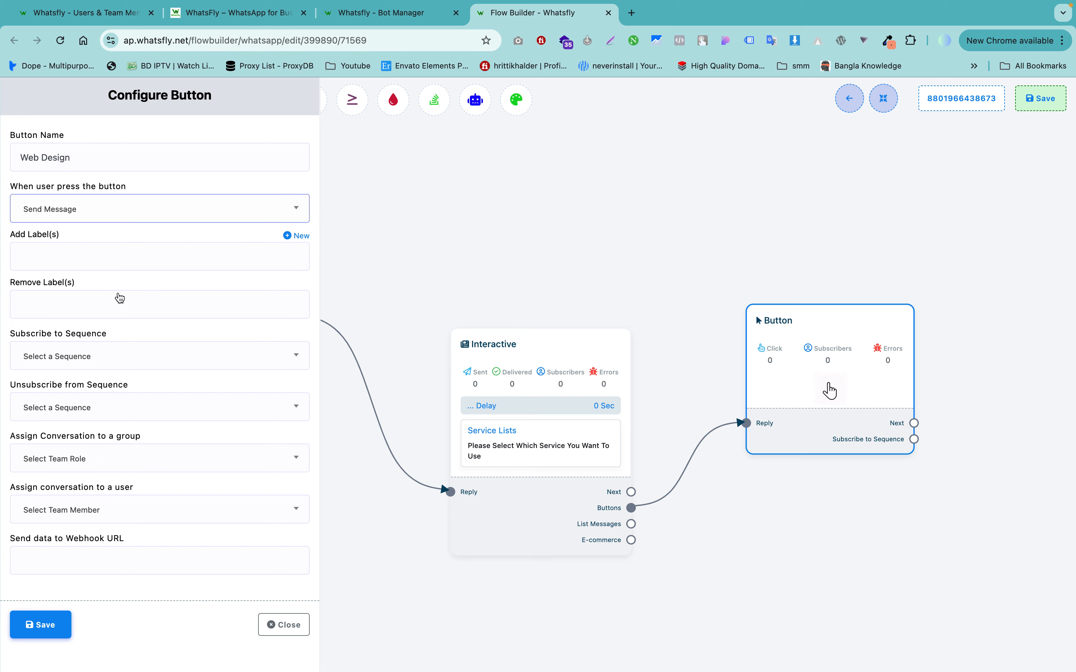
Step: Check the label, team role and team member options of the Web Design button, leave them unset and save the button
{"action": "left_click", "coordinate": [84, 263]}
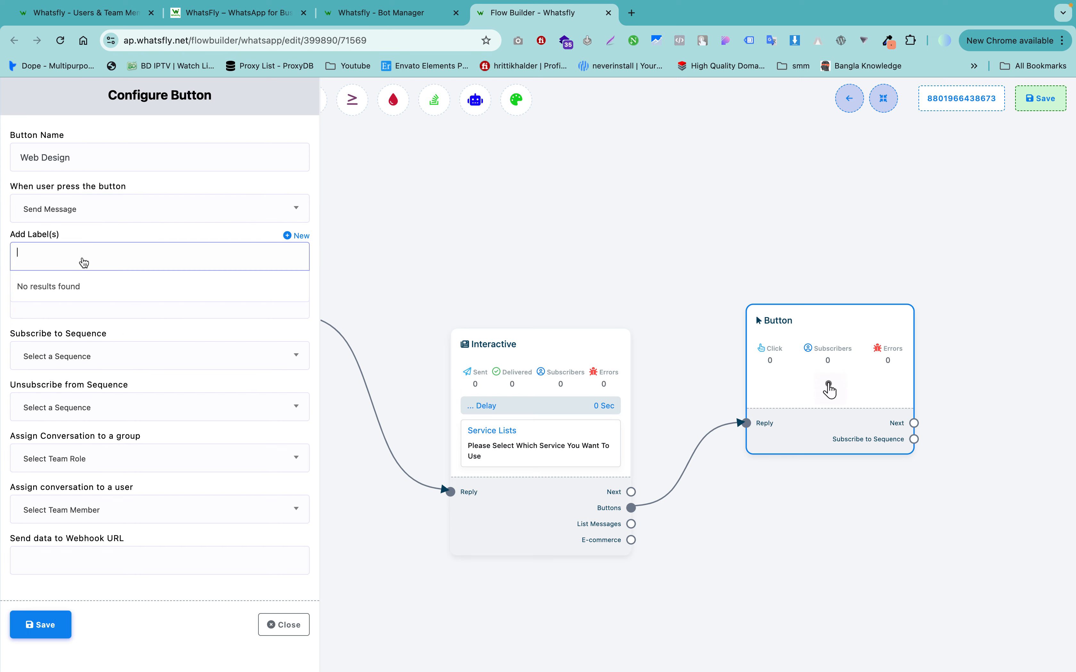
{"action": "left_click", "coordinate": [157, 236]}
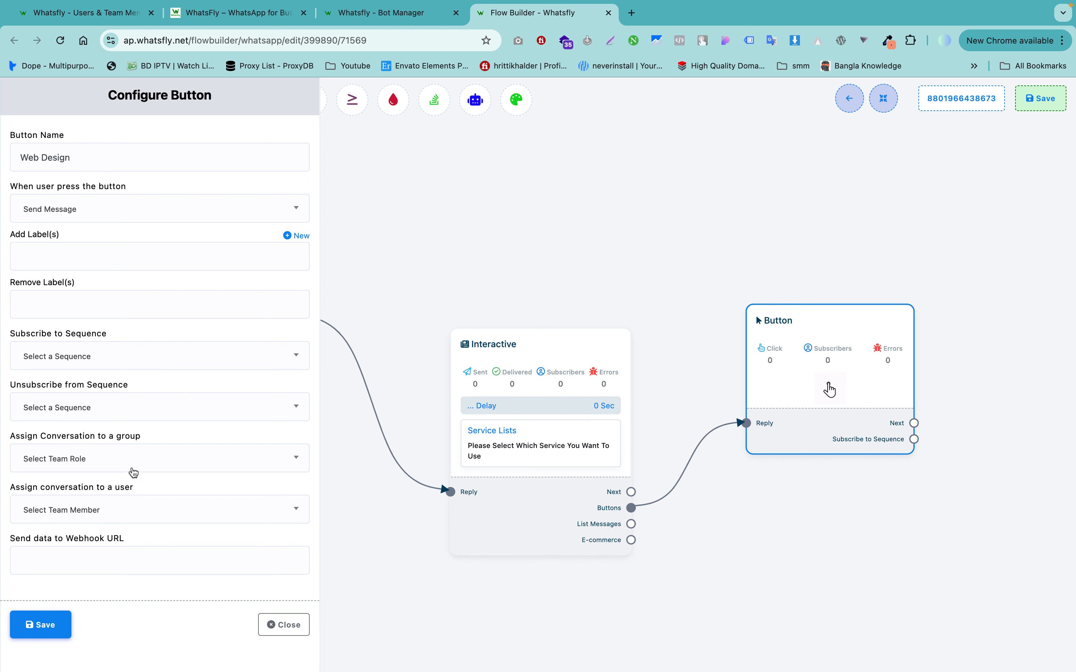
{"action": "left_click", "coordinate": [114, 514]}
{"action": "left_click", "coordinate": [113, 514]}
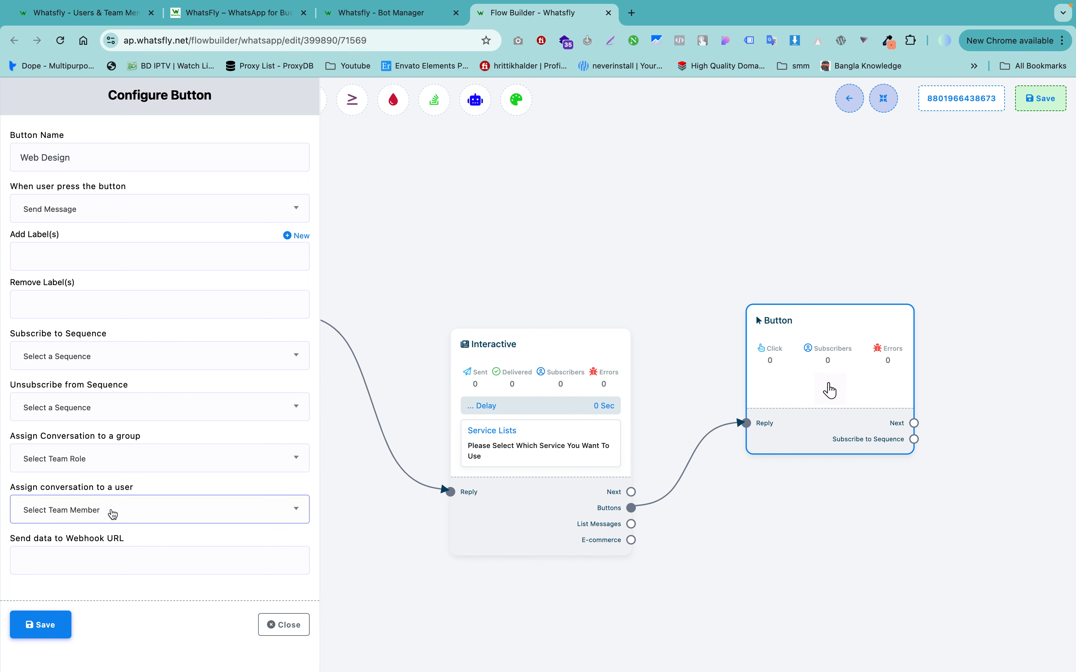
{"action": "left_click", "coordinate": [106, 462]}
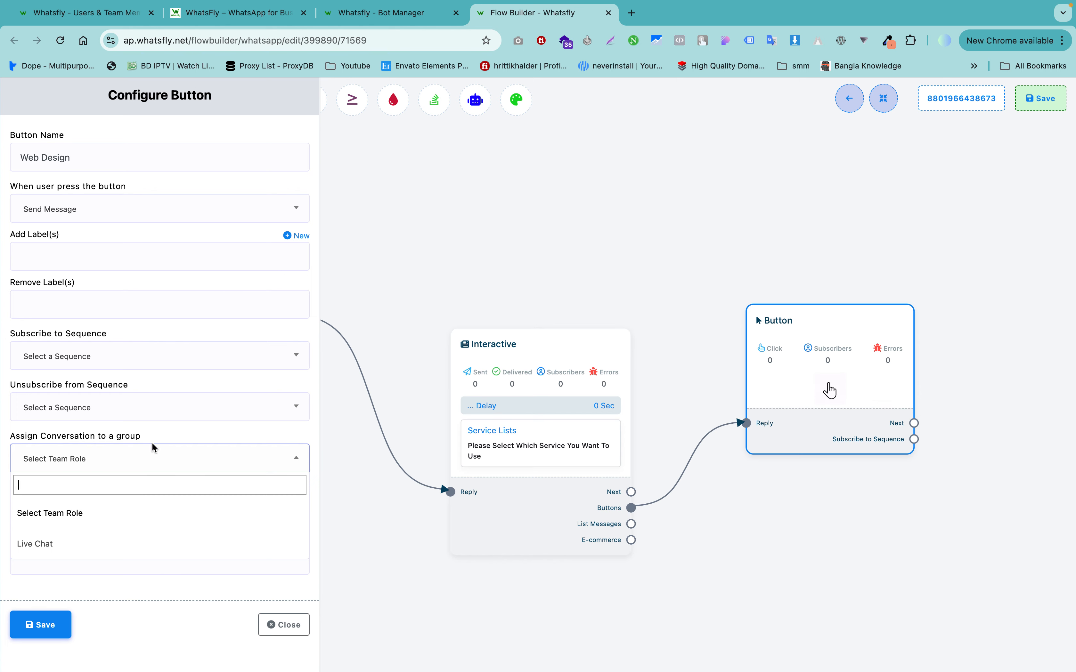
{"action": "left_click", "coordinate": [183, 436]}
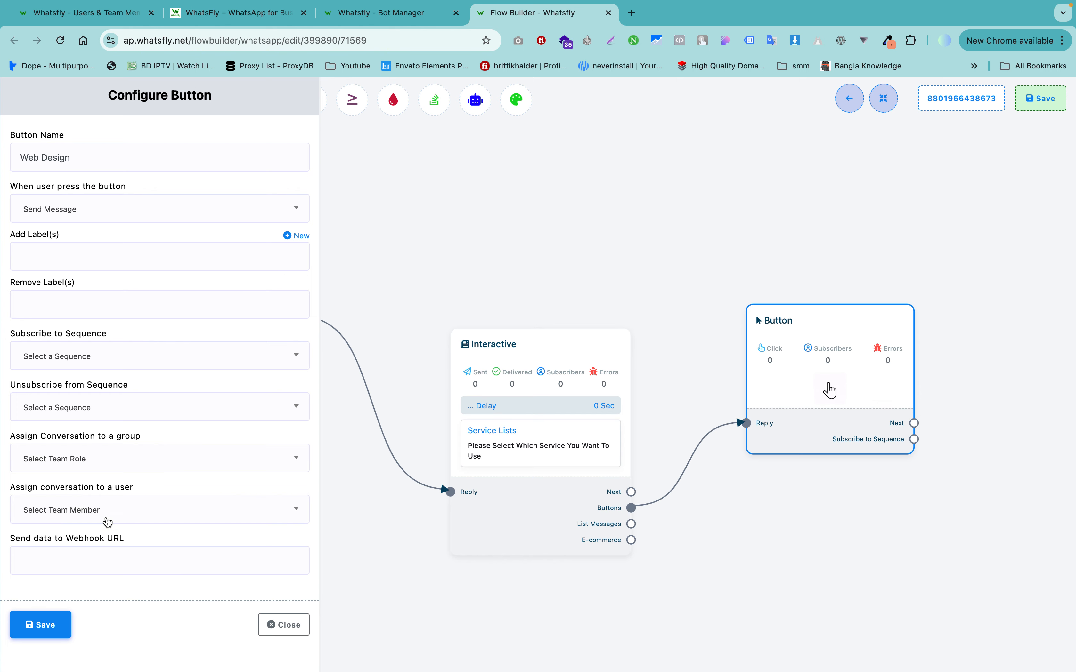
{"action": "left_click", "coordinate": [40, 626]}
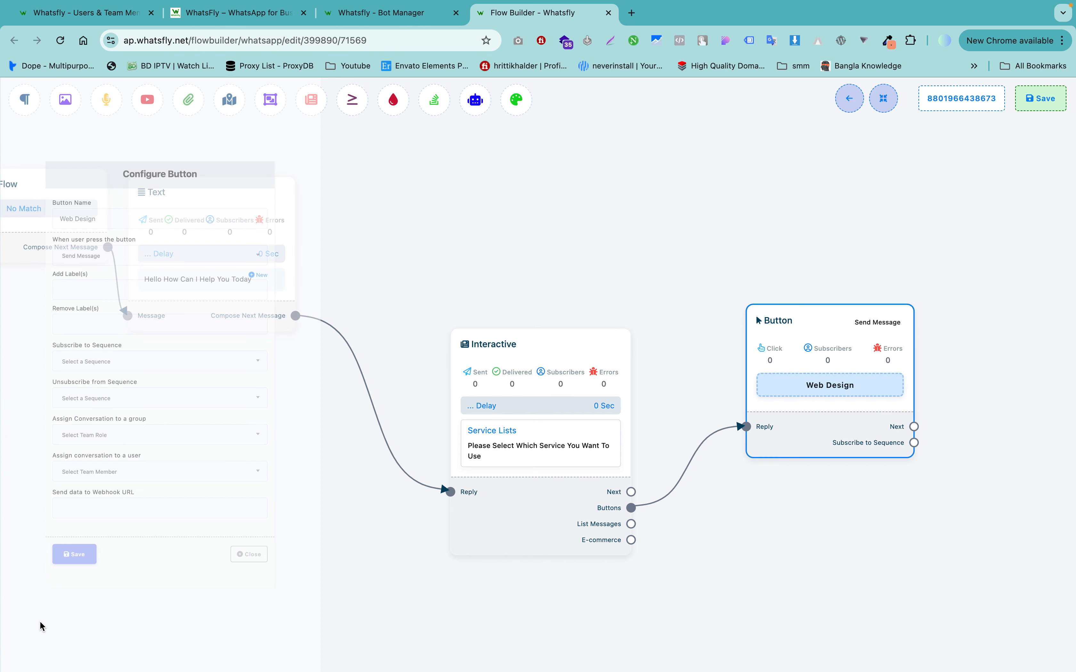
Step: Attach a Text block with the reply "Wait For Our Team Member" to the Web Design button's Next output, and save the flow
{"action": "left_click_drag", "start_coordinate": [971, 450], "coordinate": [865, 320]}
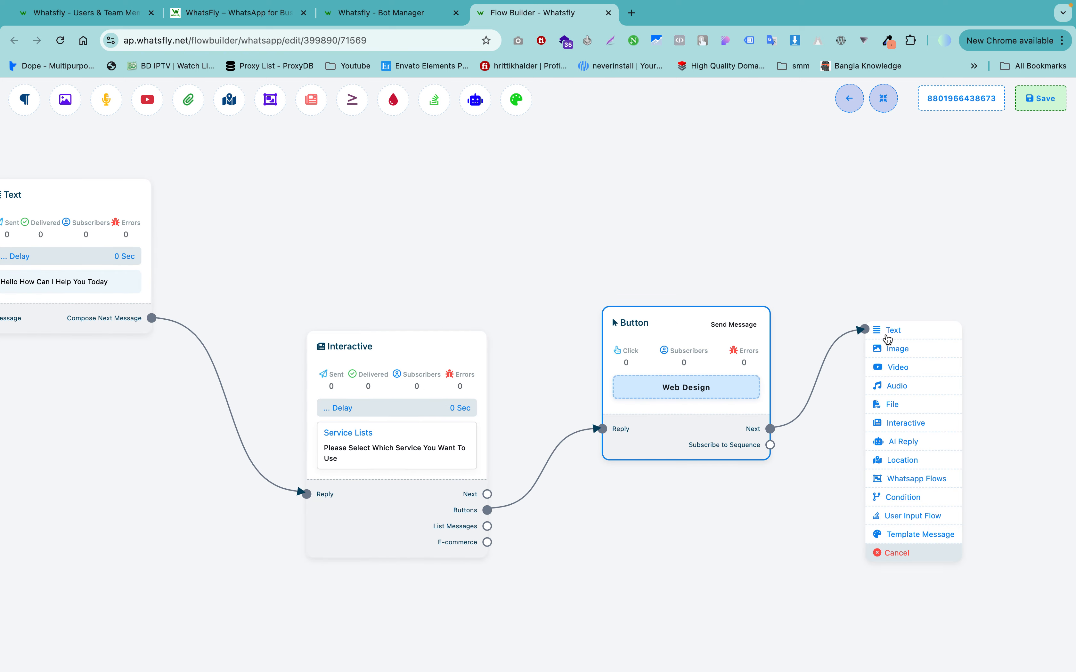
{"action": "left_click", "coordinate": [912, 338]}
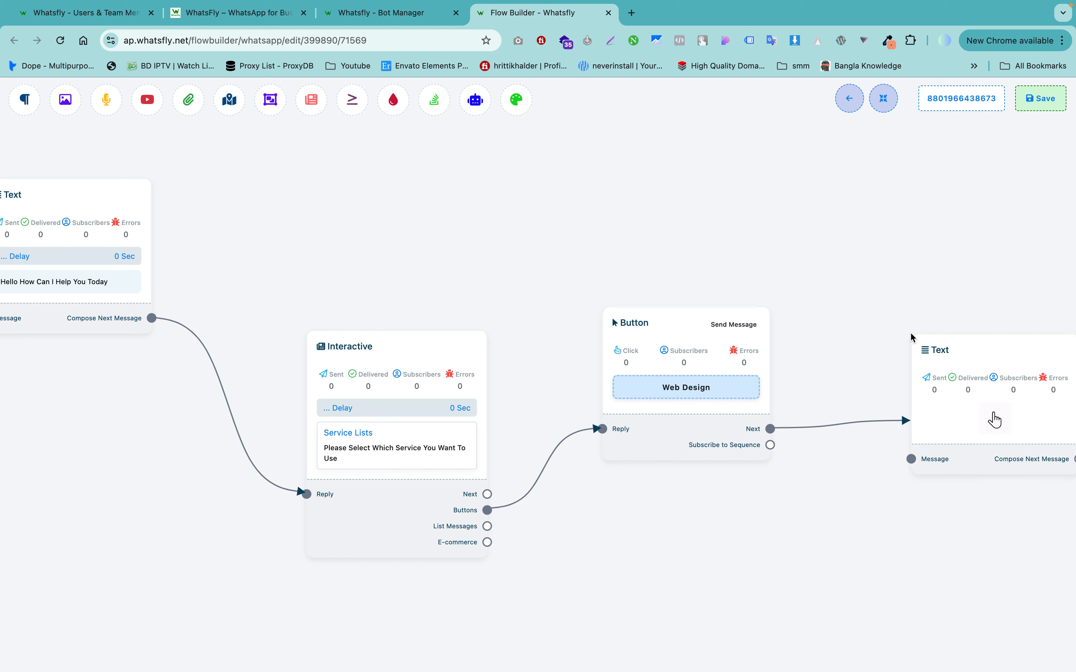
{"action": "left_click", "coordinate": [994, 420]}
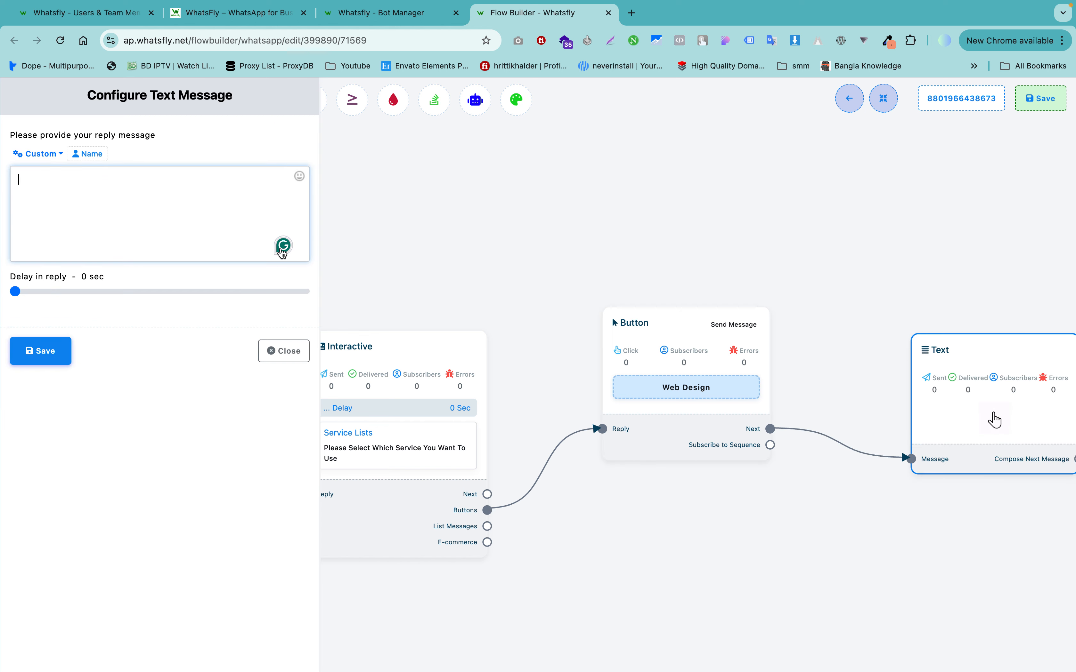
{"action": "mouse_move", "coordinate": [283, 250]}
{"action": "type", "text": "Wait For TOur Team Member"}
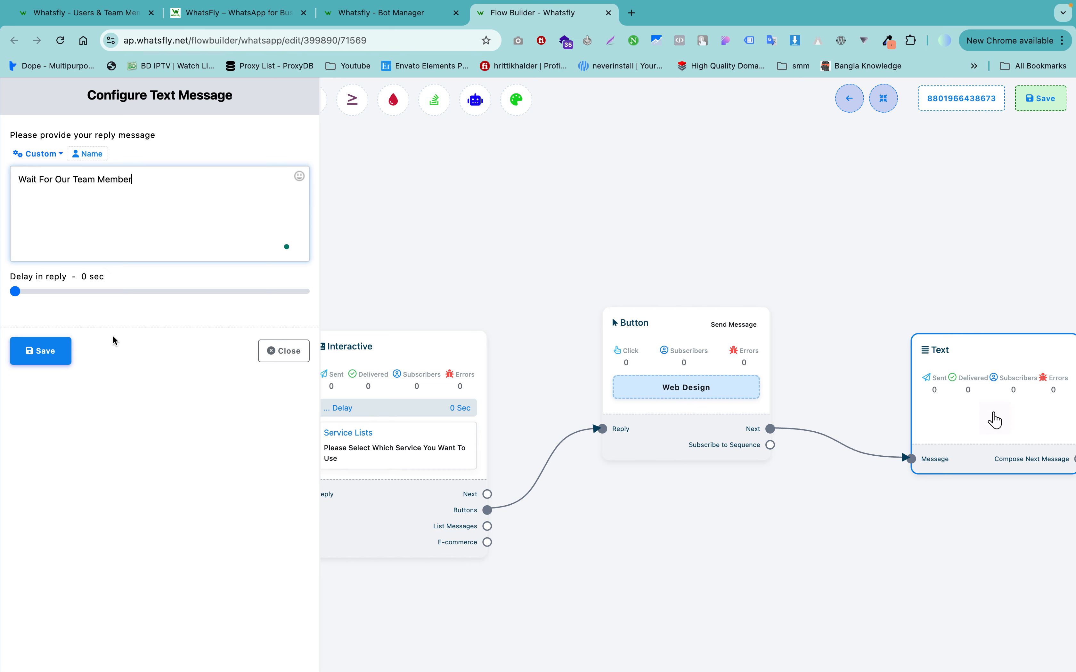
{"action": "left_click", "coordinate": [35, 351]}
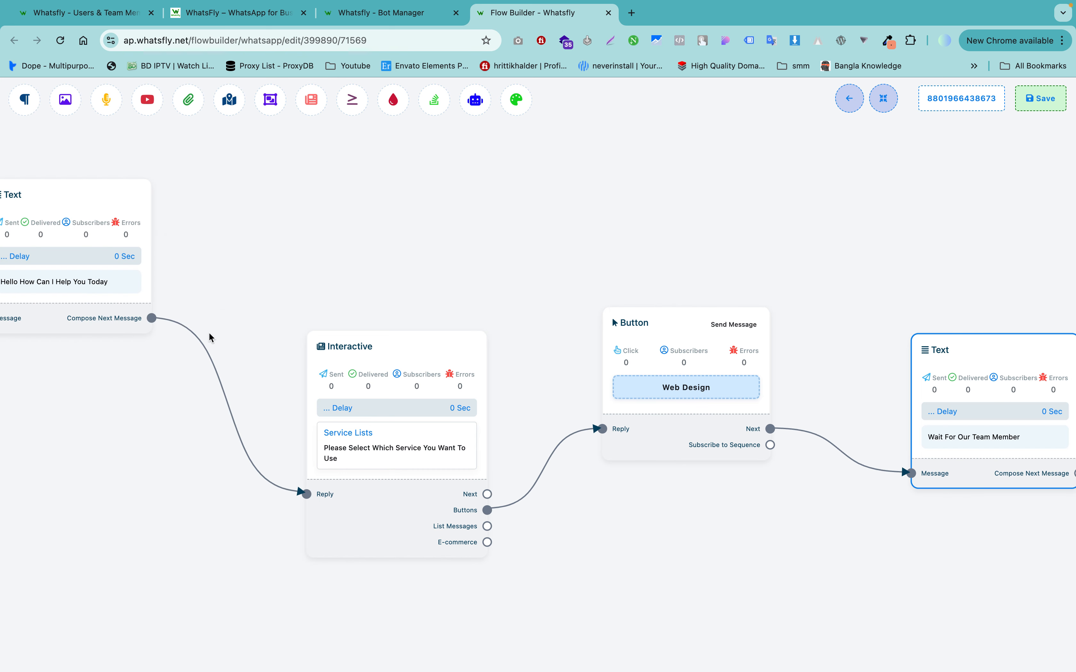
{"action": "left_click", "coordinate": [1041, 98]}
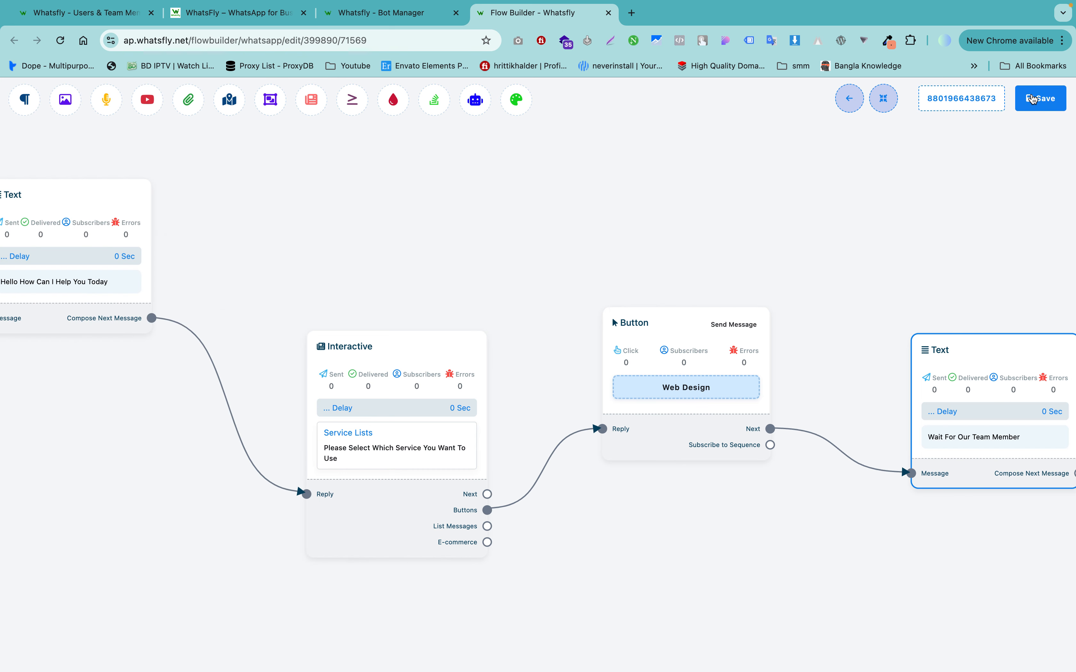
Step: Open the bot number's chat in the WhatsApp app and send the message "Hai"
{"action": "left_click", "coordinate": [973, 107]}
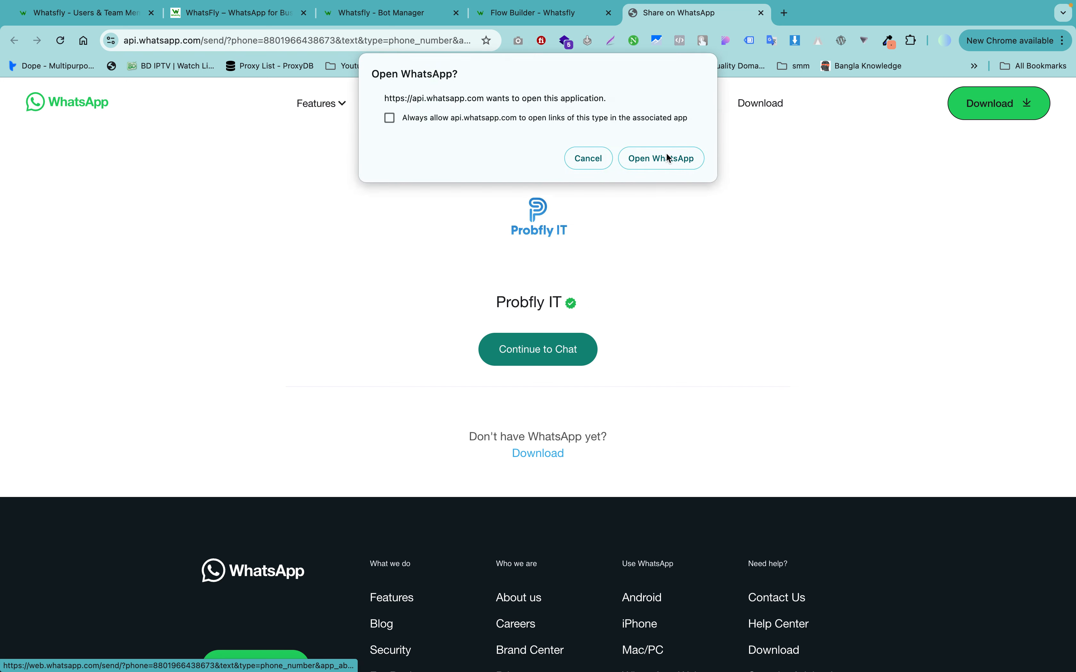
{"action": "left_click", "coordinate": [666, 158]}
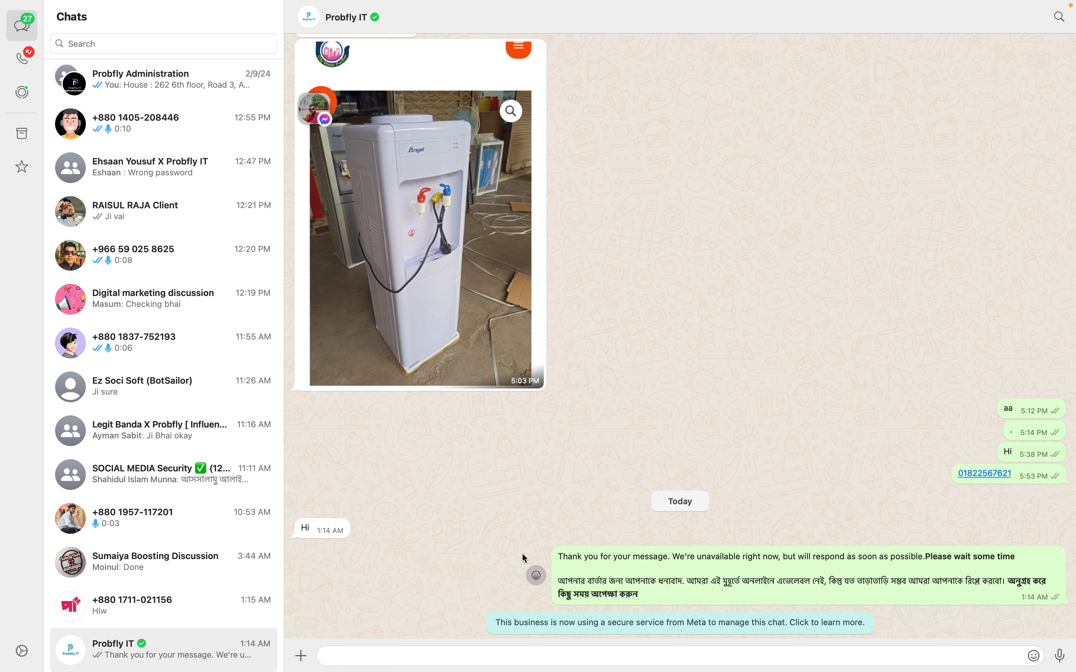
{"action": "type", "text": "Hai"}
{"action": "key", "text": "Return"}
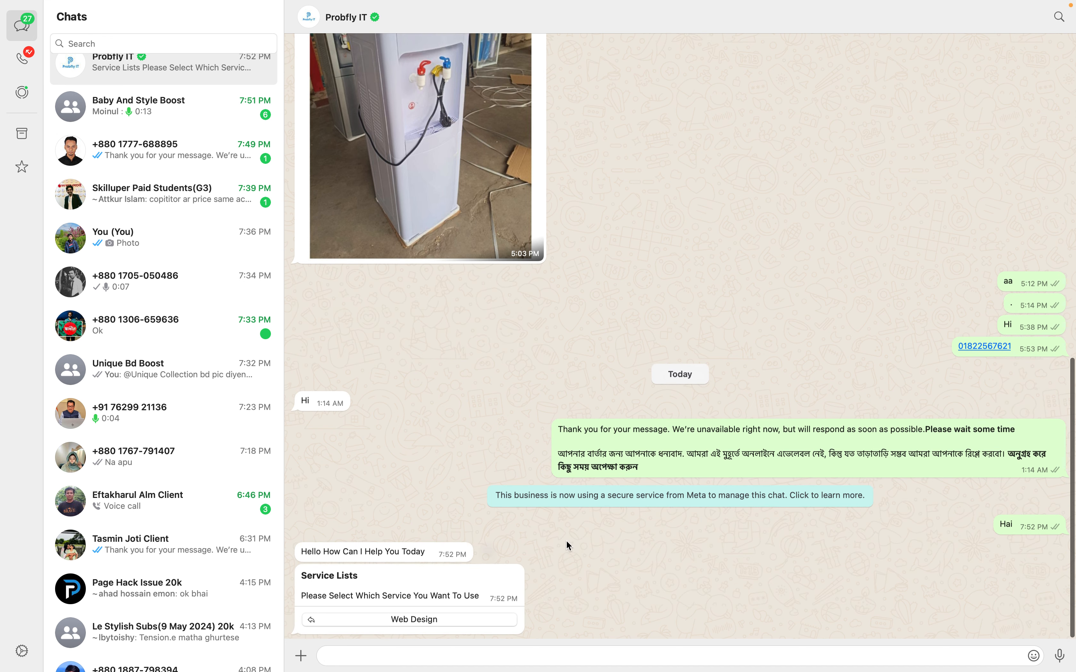
Step: Choose the Web Design reply in the Service Lists message and send the bot another message, "hai"
{"action": "left_click", "coordinate": [381, 620]}
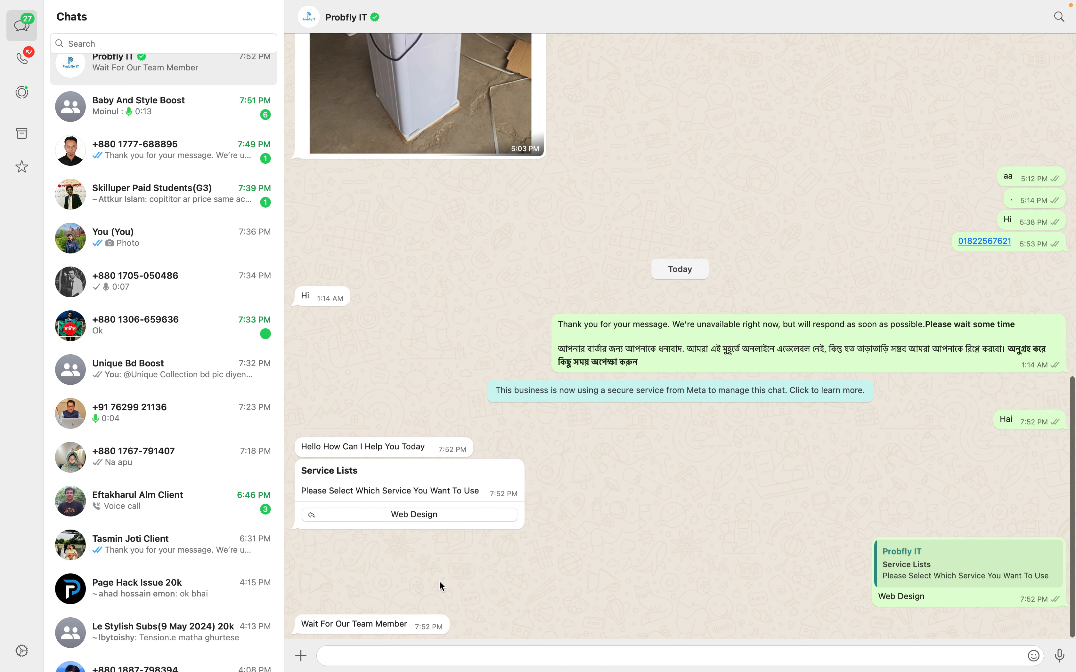
{"action": "type", "text": "hai"}
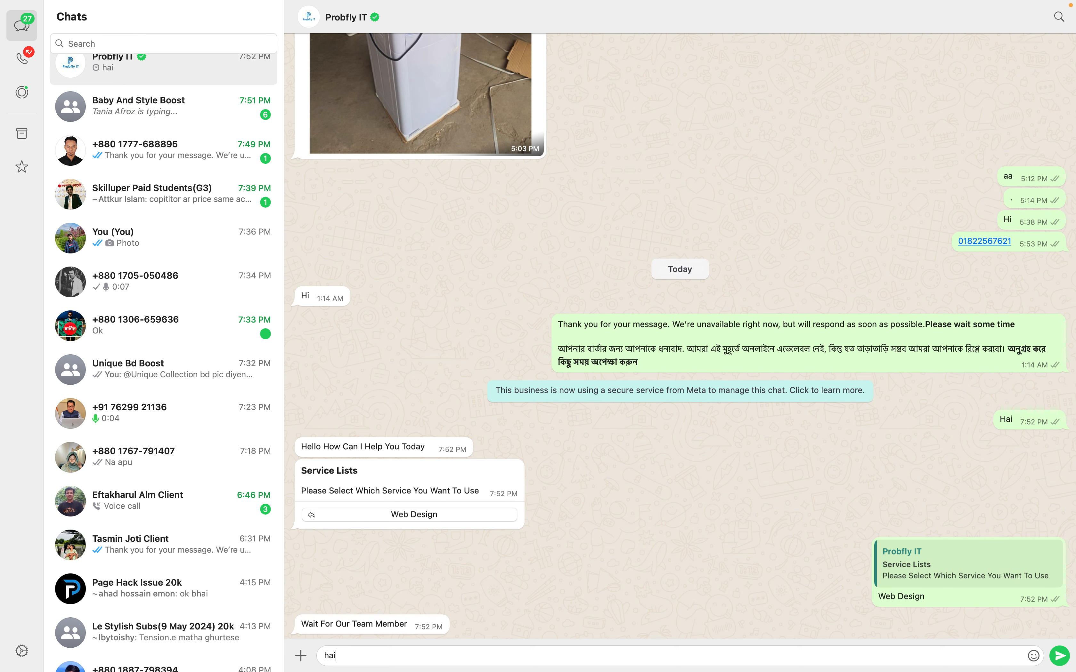
{"action": "key", "text": "Return"}
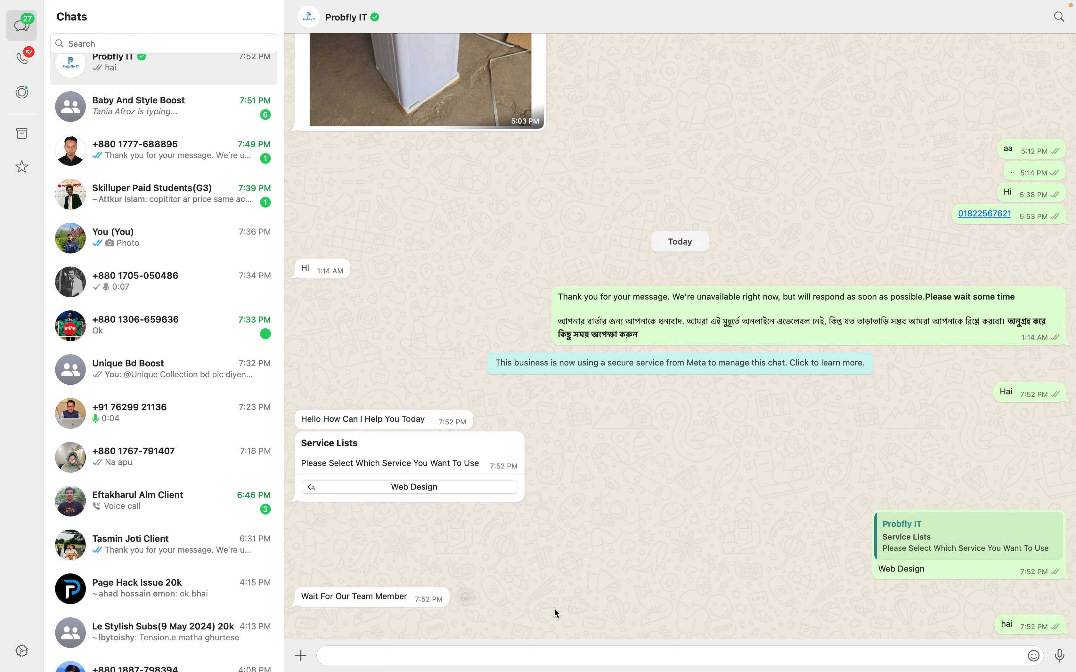
Step: Switch back to the Whatsfly Bot Manager in the browser and open the Probfly IT bot's Configuration settings at the no-match response frequency
{"action": "key", "text": "ctrl+Right"}
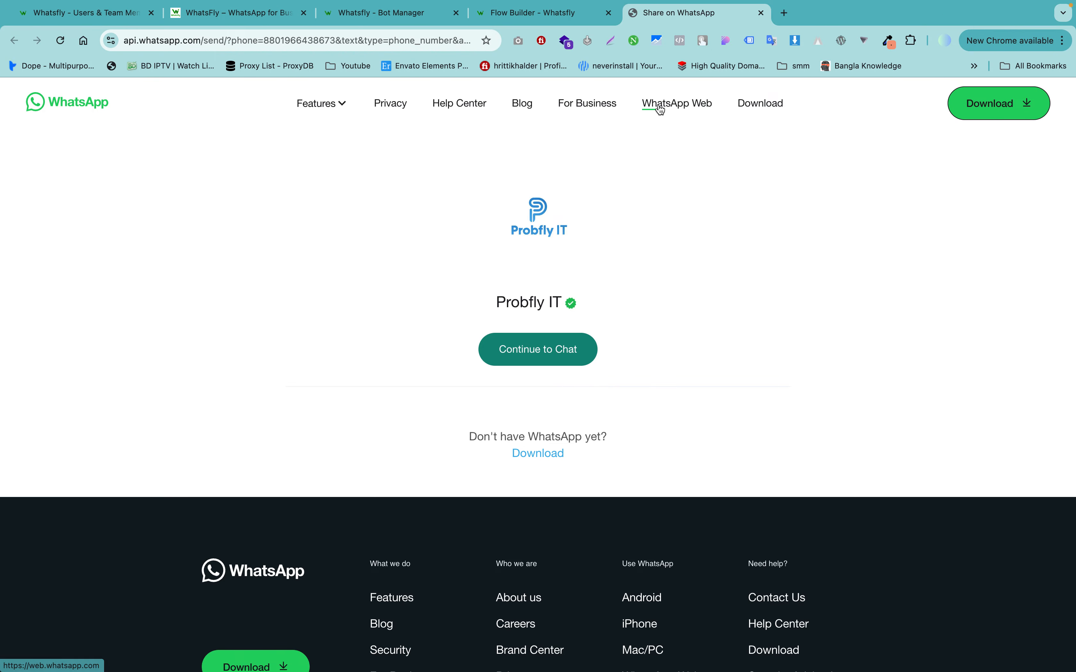
{"action": "left_click", "coordinate": [418, 21]}
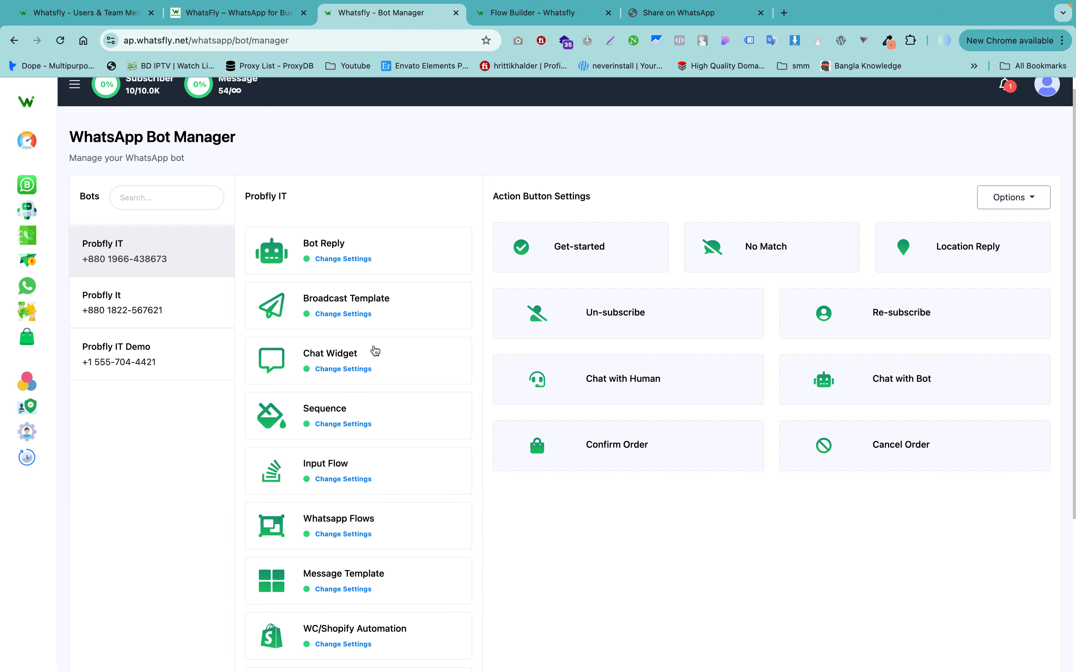
{"action": "scroll", "coordinate": [375, 351], "scroll_direction": "down", "scroll_amount": 5}
{"action": "left_click", "coordinate": [327, 607]}
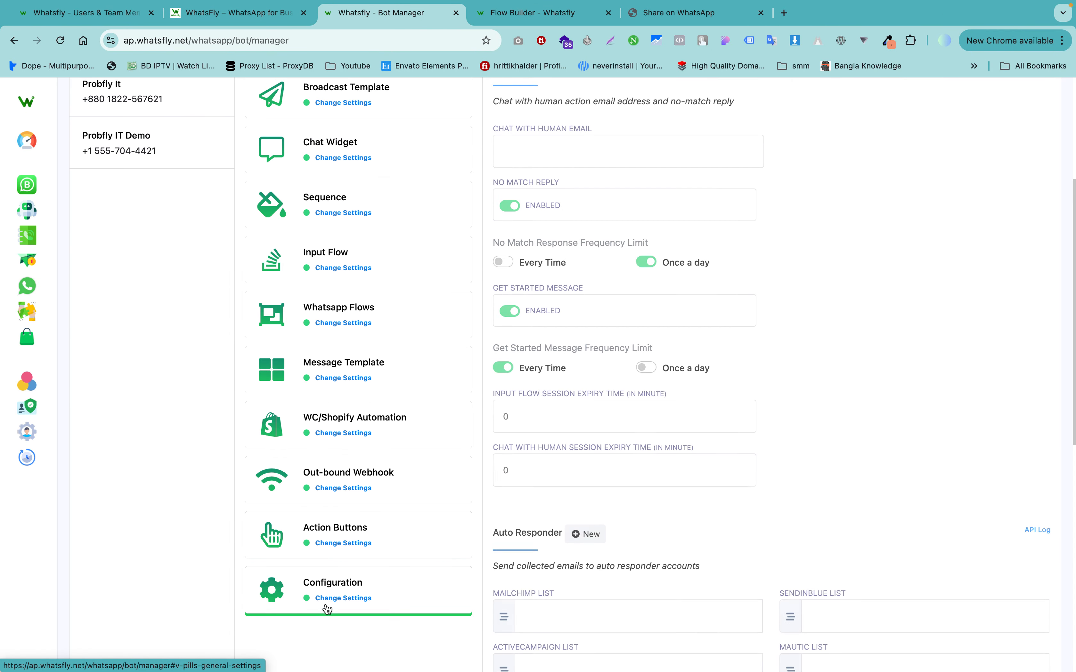
{"action": "scroll", "coordinate": [556, 334], "scroll_direction": "up", "scroll_amount": 1}
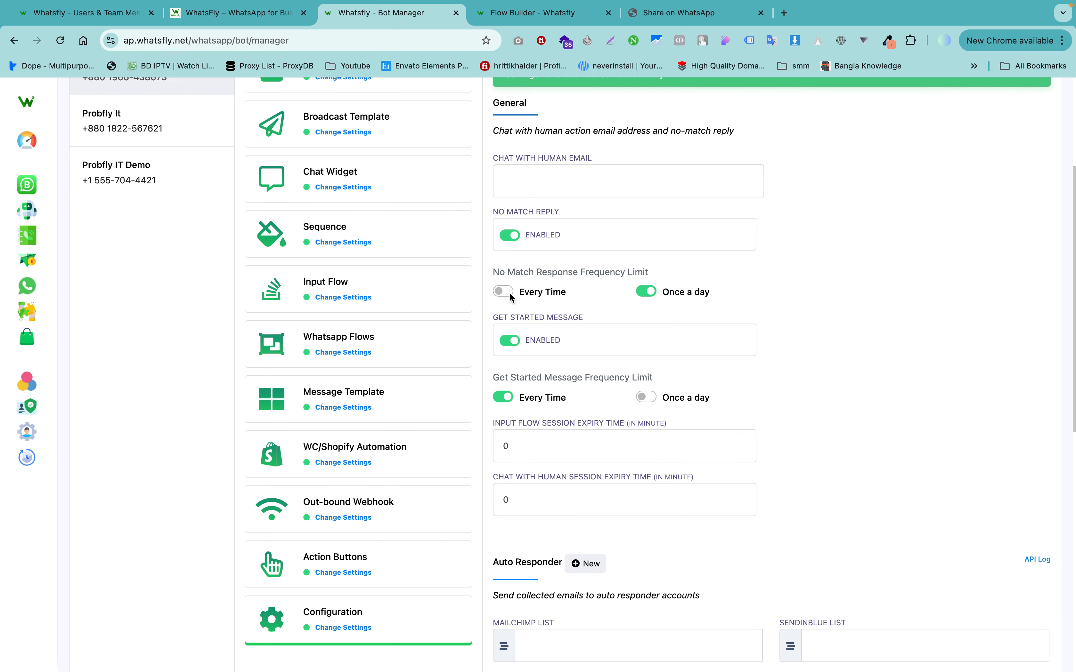
Step: Set the No Match Response Frequency Limit to Every Time and save the bot's configuration settings
{"action": "scroll", "coordinate": [526, 419], "scroll_direction": "down", "scroll_amount": 12}
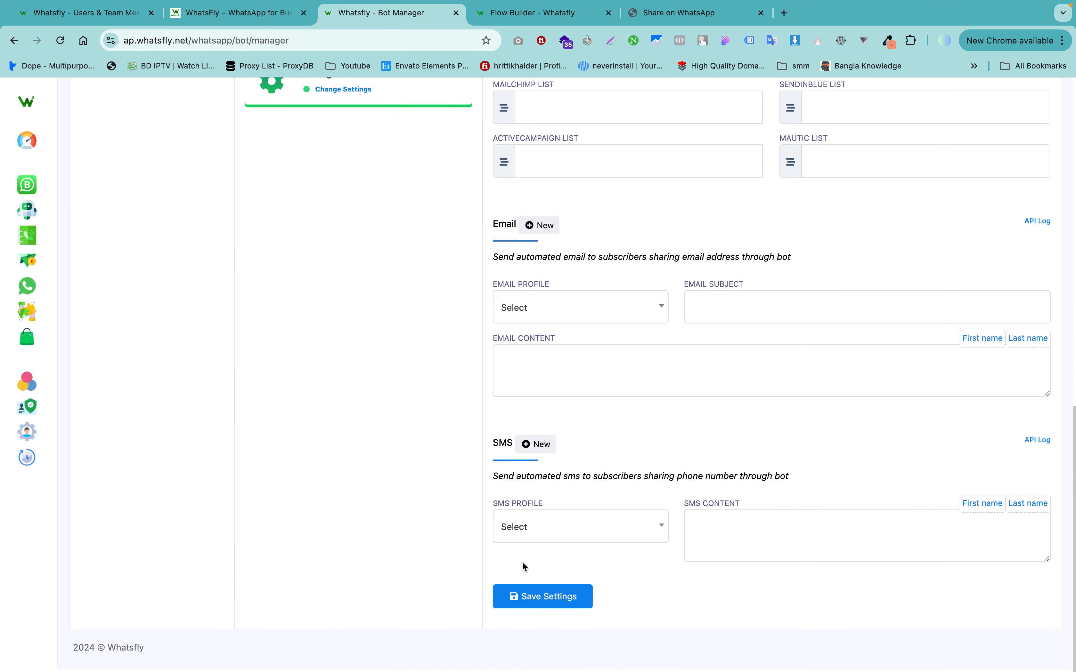
{"action": "left_click", "coordinate": [529, 599]}
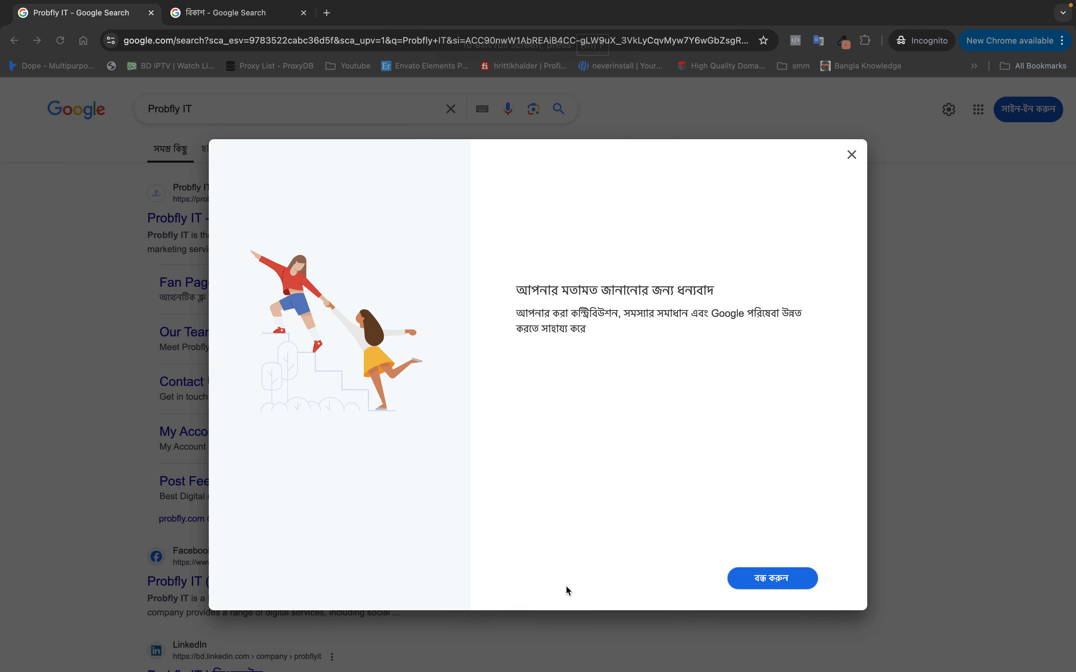
Step: Switch to the WhatsApp app, send the bot the message "haiaia", and choose the Web Design reply in the new Service Lists message
{"action": "key", "text": "ctrl+Left"}
{"action": "key", "text": "ctrl+Left"}
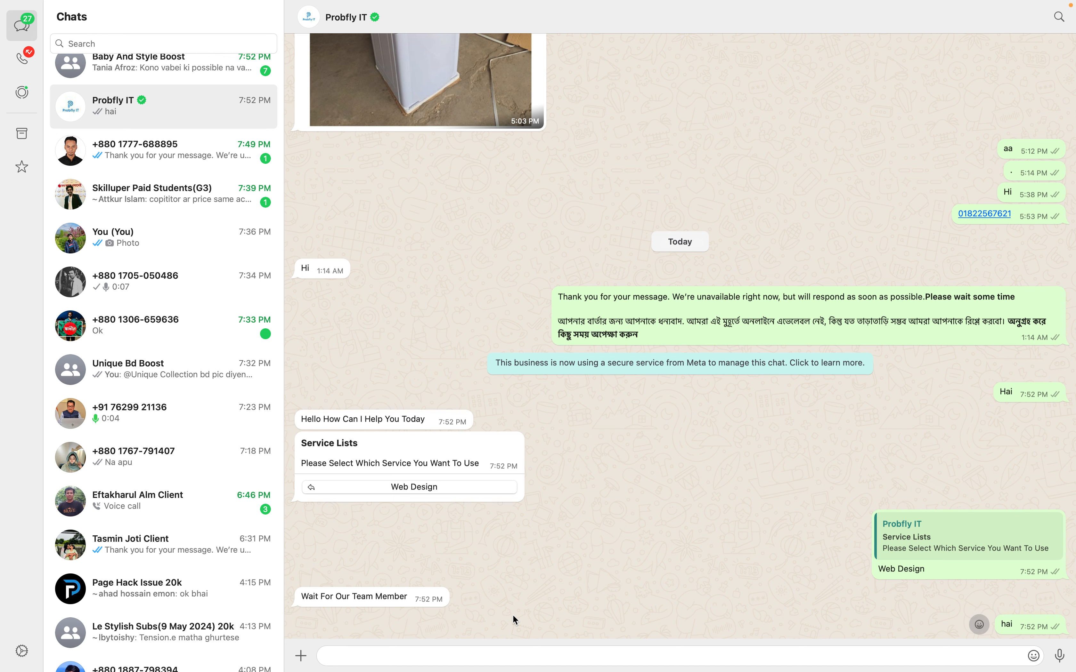
{"action": "type", "text": "aiai"}
{"action": "key", "text": "Return"}
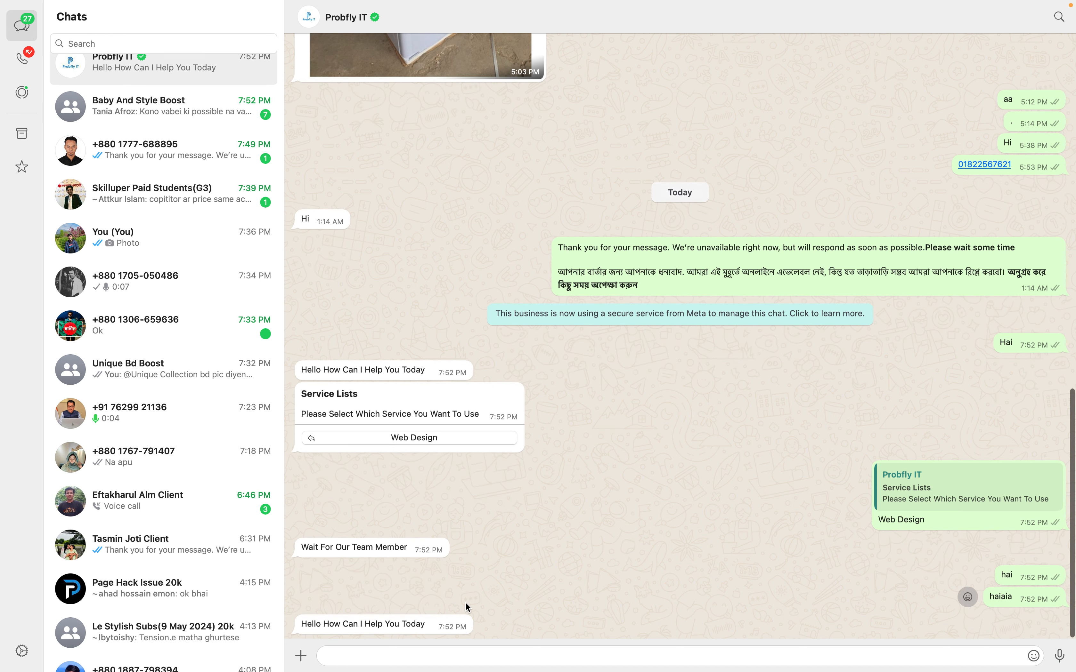
{"action": "left_click", "coordinate": [439, 619]}
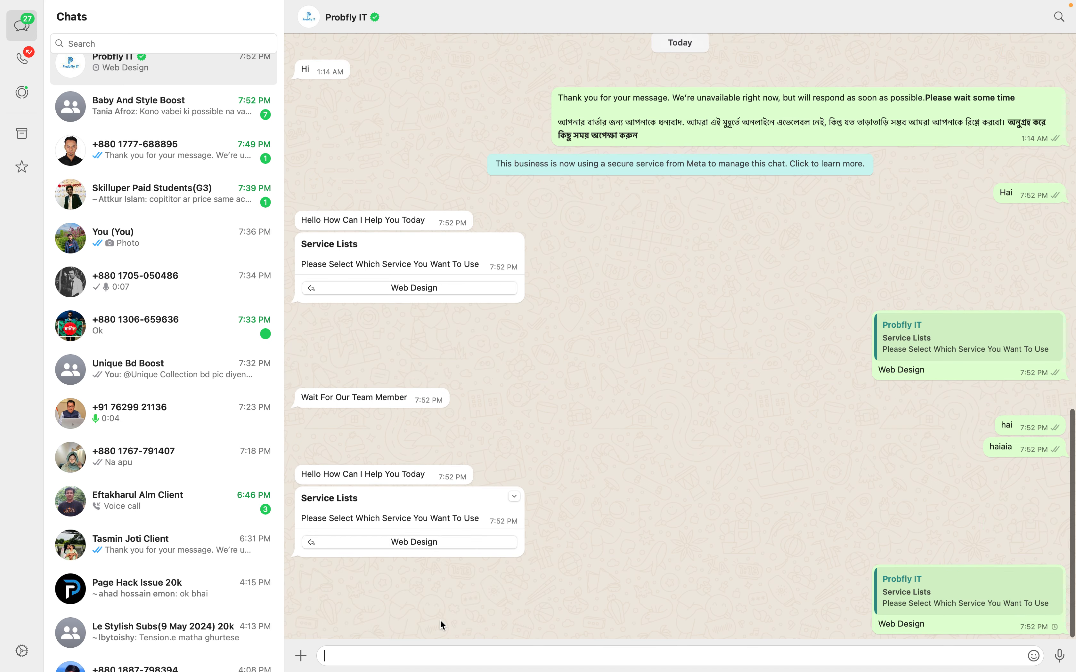
Step: Switch back to the Whatsfly Bot Manager in the browser and review the no-match reply and get-started message frequency settings
{"action": "key", "text": "ctrl+Right"}
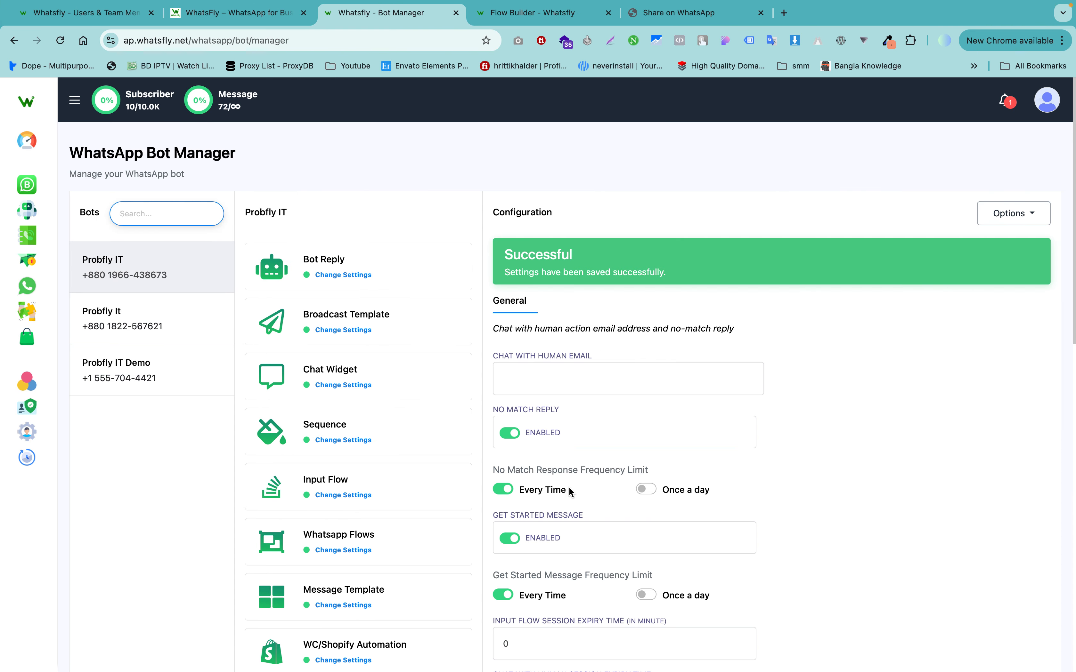
{"action": "scroll", "coordinate": [570, 490], "scroll_direction": "down", "scroll_amount": 5}
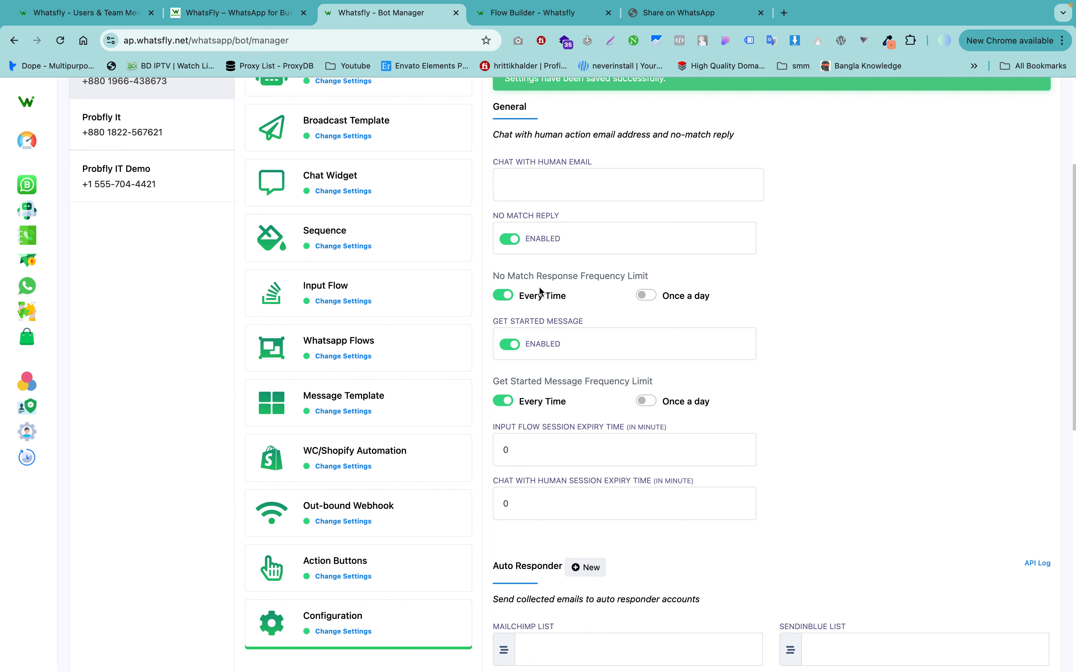
{"action": "scroll", "coordinate": [539, 291], "scroll_direction": "up", "scroll_amount": 1}
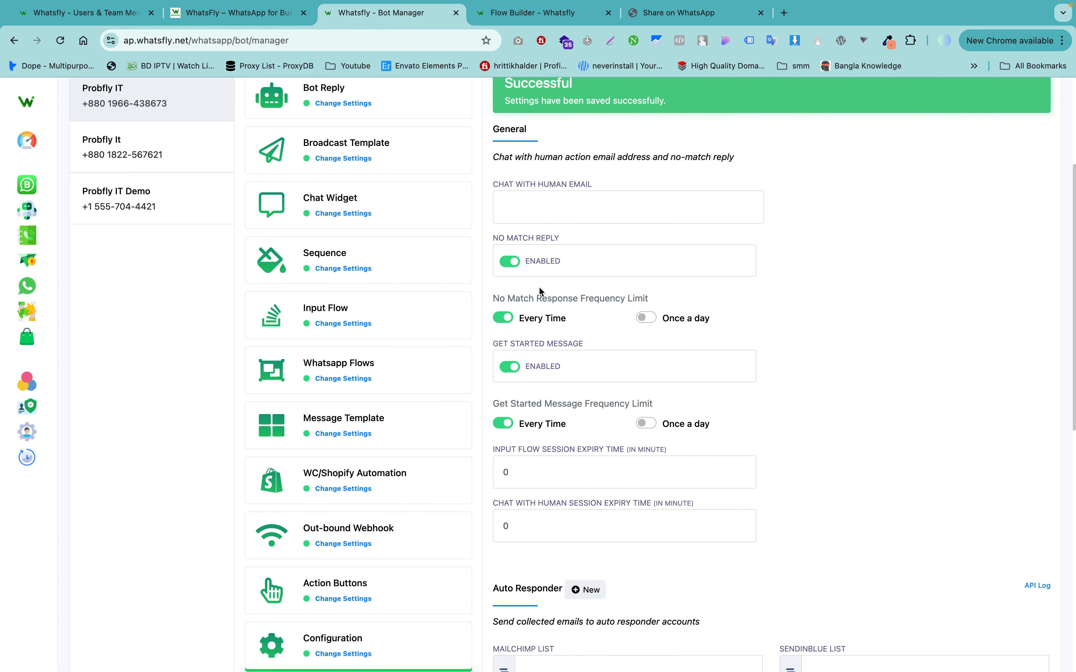
{"action": "scroll", "coordinate": [540, 290], "scroll_direction": "up", "scroll_amount": 1}
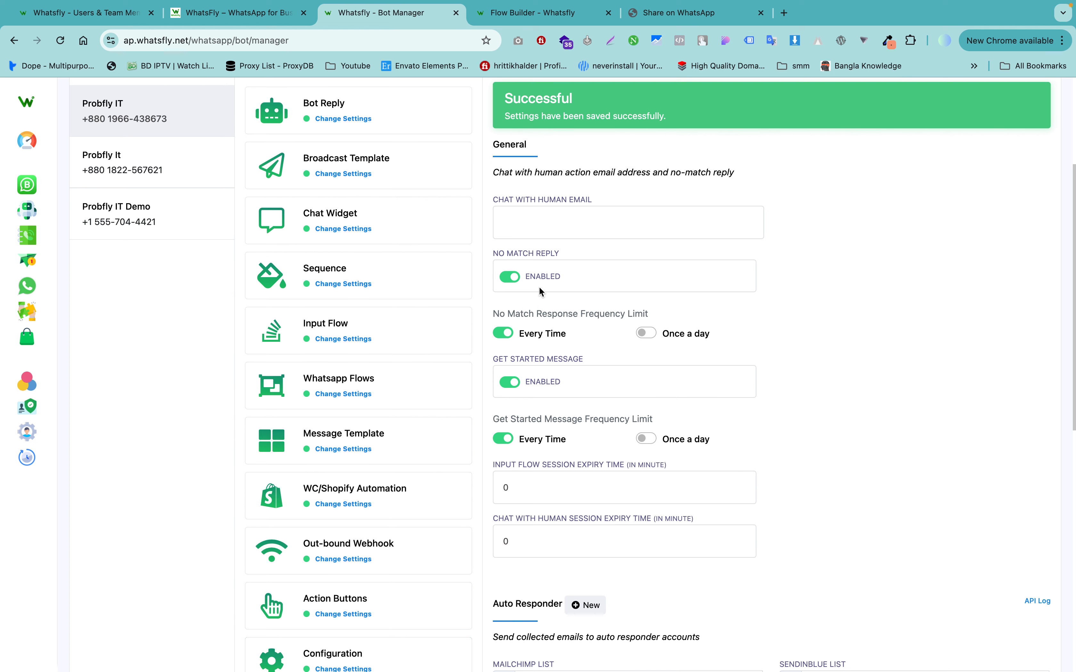